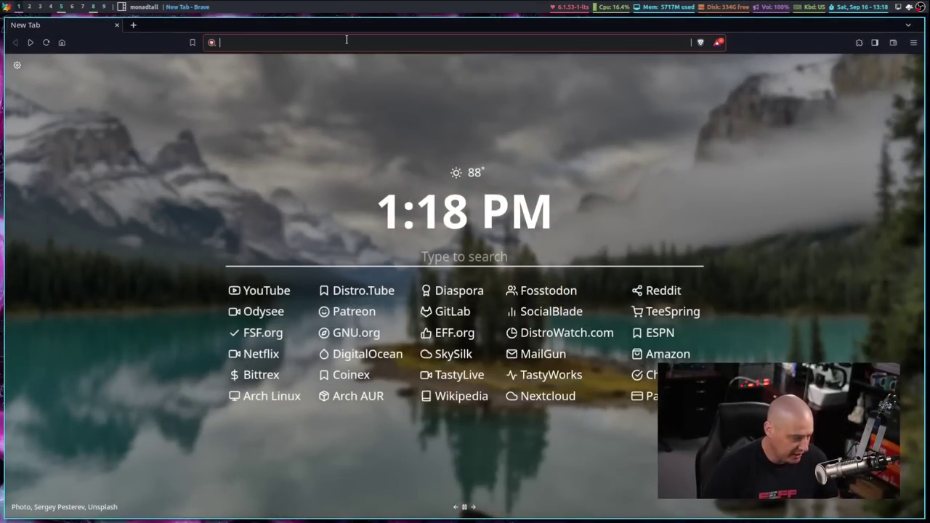
Load regataos.com.br in Brave from the address bar autocompletion.
text(raga)
key(BackSpace)
key(BackSpace)
key(BackSpace)
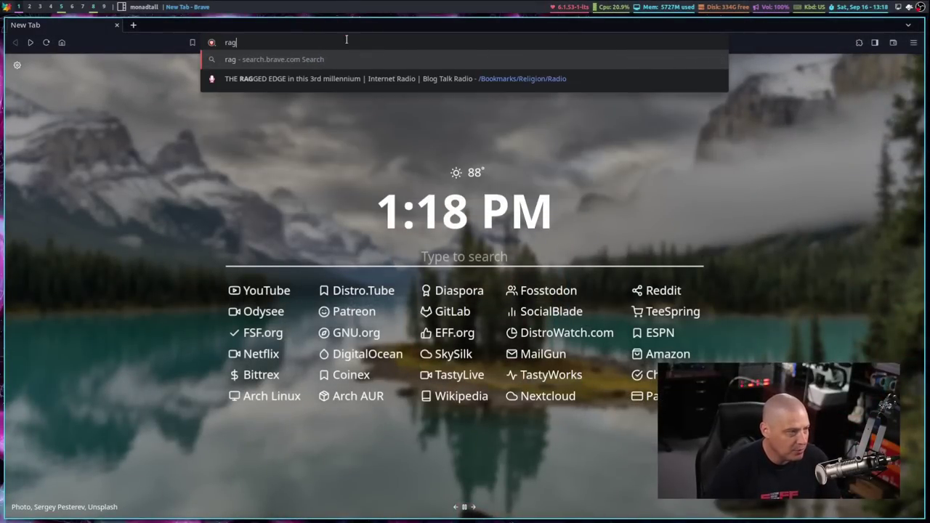
text(egat)
key(Return)
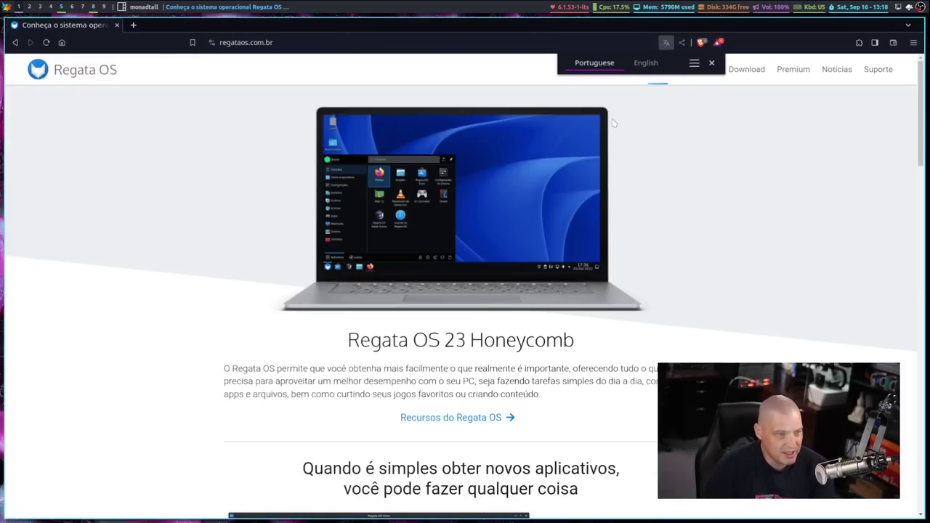
Translate the Regata OS homepage into English and dismiss the translation popup.
click(650, 67)
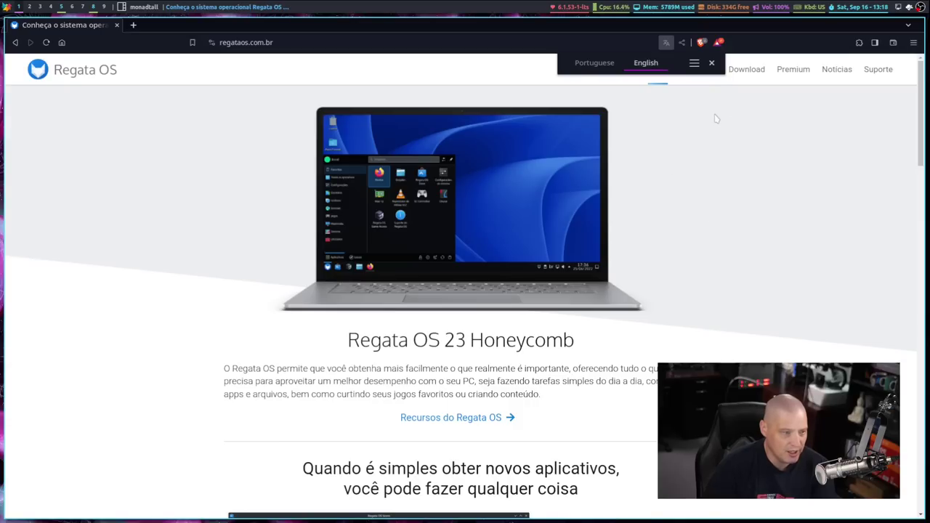
click(694, 62)
click(755, 276)
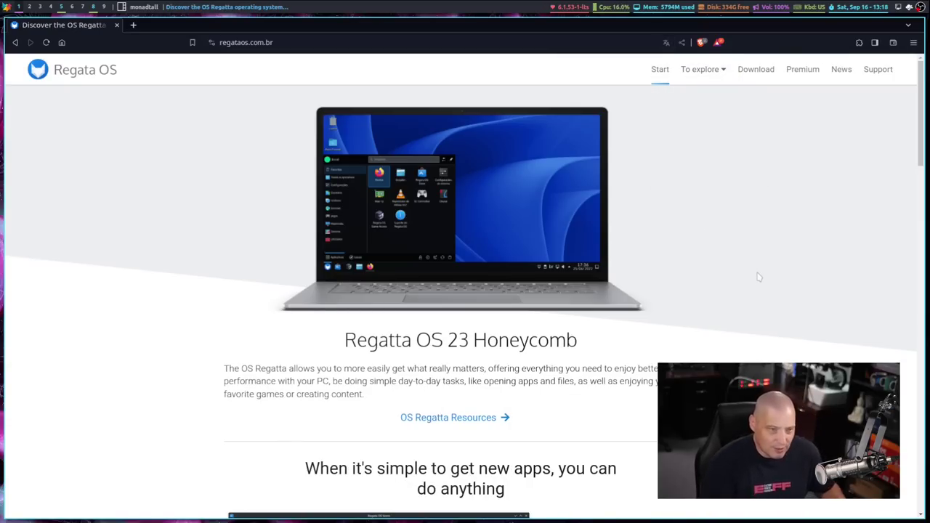
Scroll through the homepage sections on app installation, hybrid graphics and multiplatform software.
scroll(912, 129, down, 3)
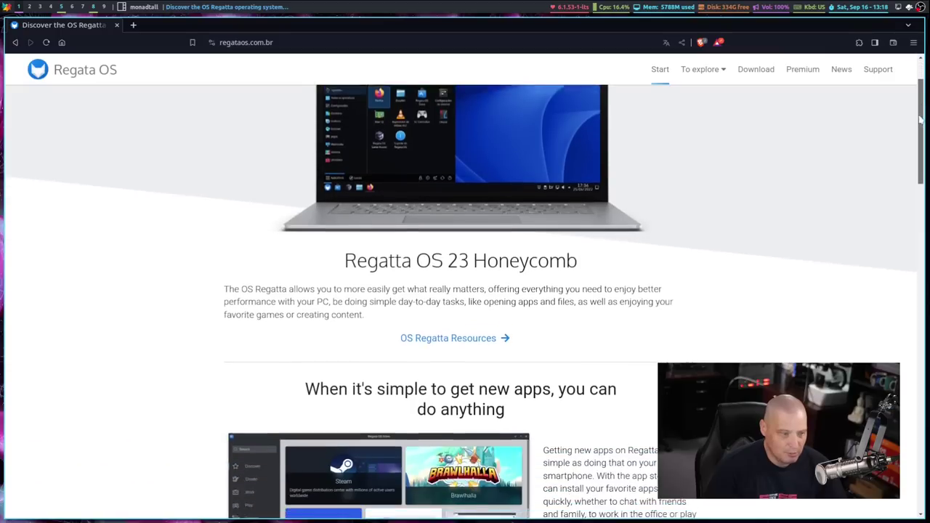
scroll(908, 97, up, 3)
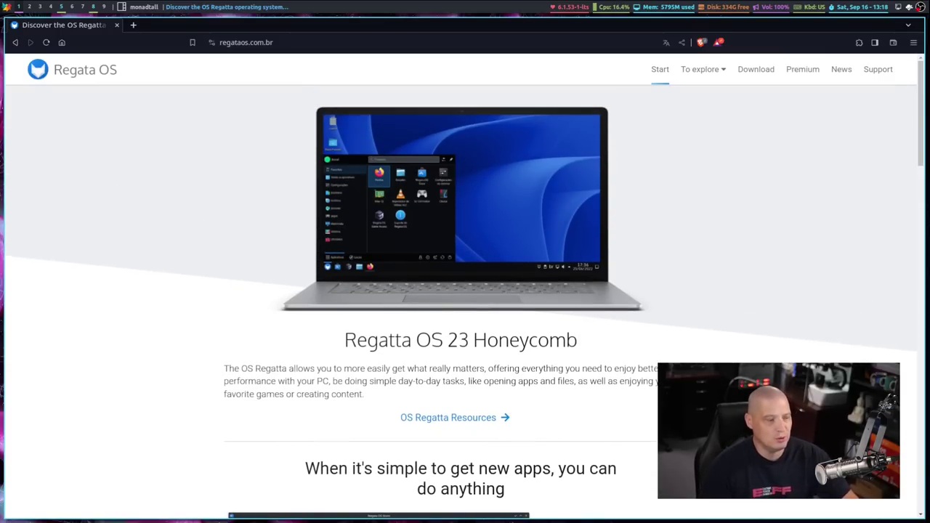
scroll(628, 372, down, 1)
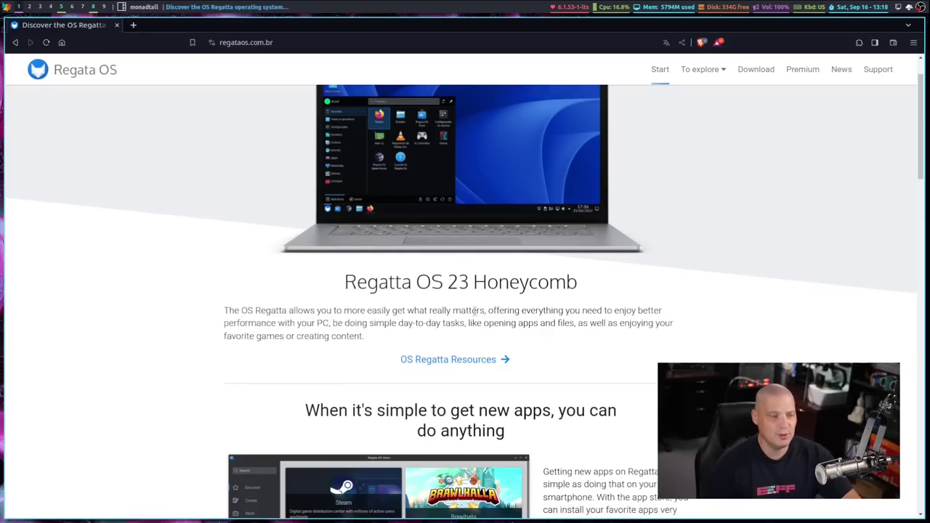
scroll(792, 290, down, 4)
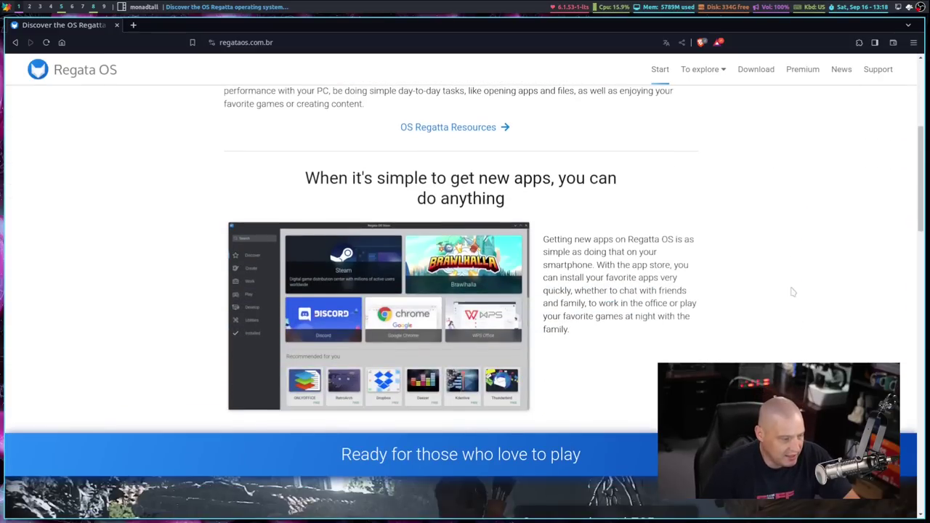
scroll(793, 291, down, 3)
scroll(784, 284, up, 2)
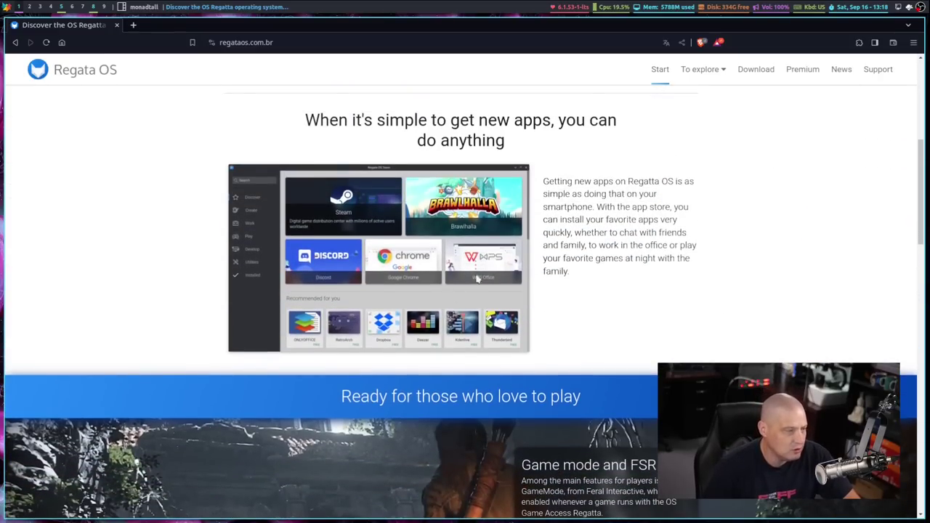
scroll(784, 264, down, 3)
scroll(785, 264, up, 3)
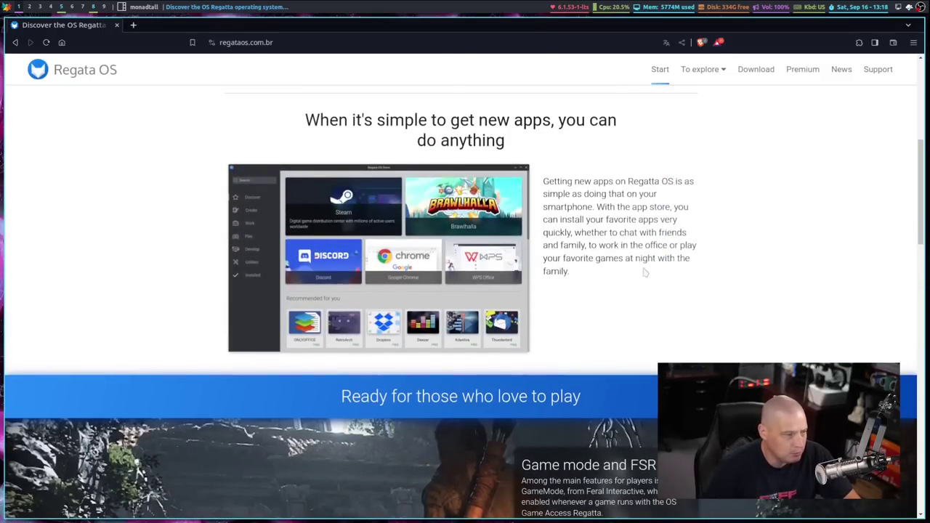
scroll(770, 246, down, 11)
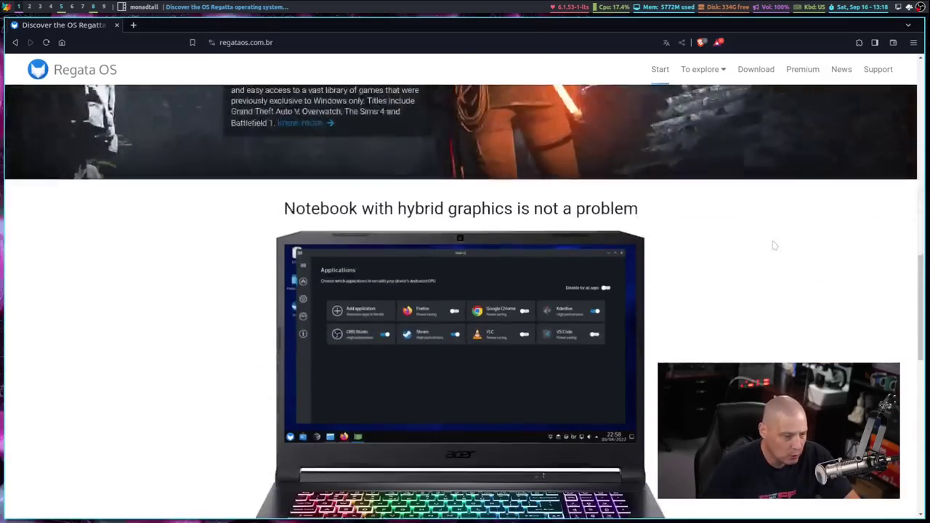
scroll(773, 246, down, 8)
scroll(727, 236, up, 1)
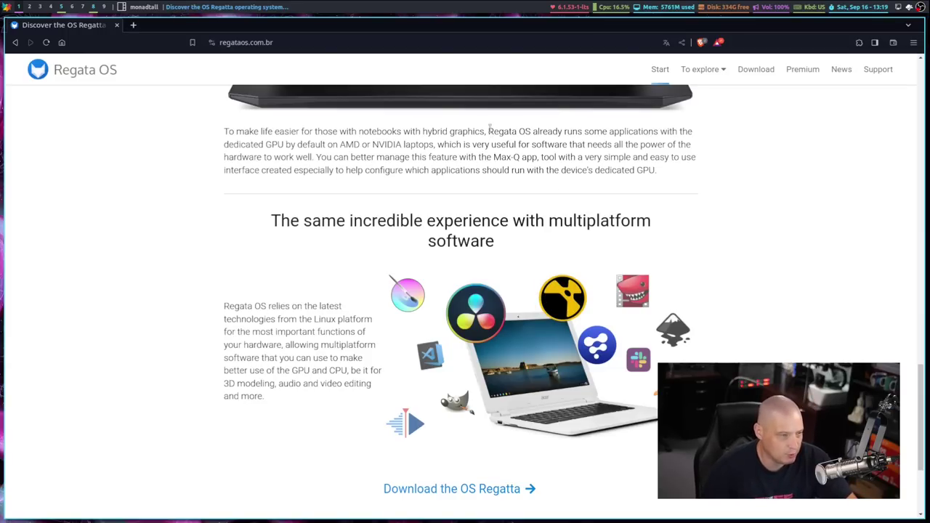
Highlight the sentences about apps using the dedicated GPU, then deselect and return to the page top.
drag(489, 128, 709, 133)
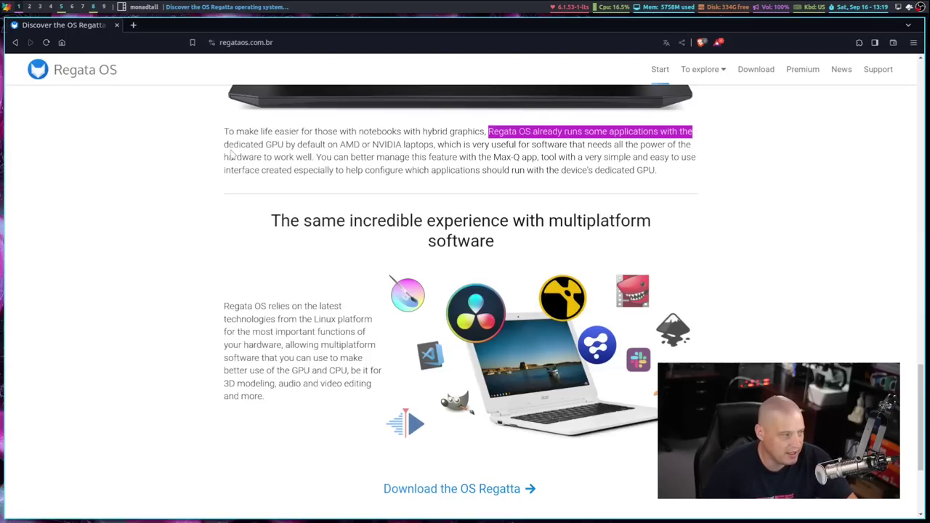
drag(223, 144, 433, 145)
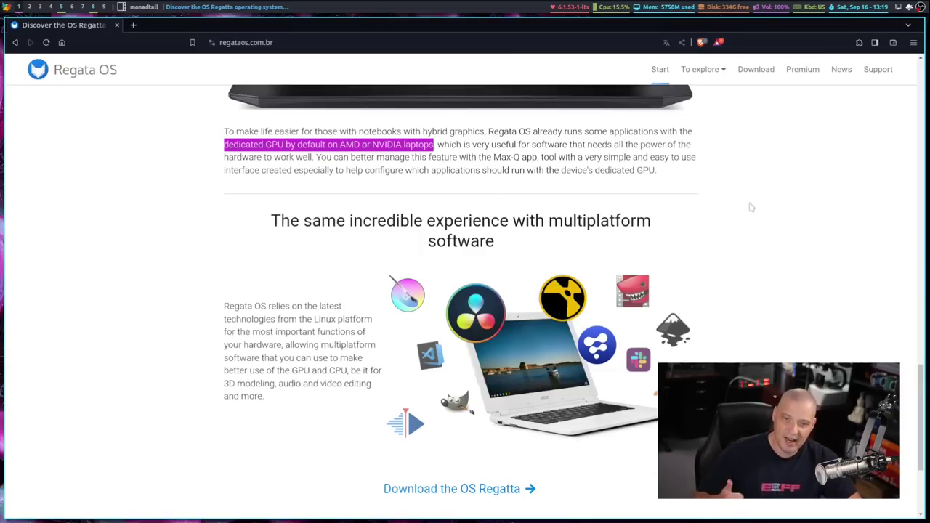
click(706, 222)
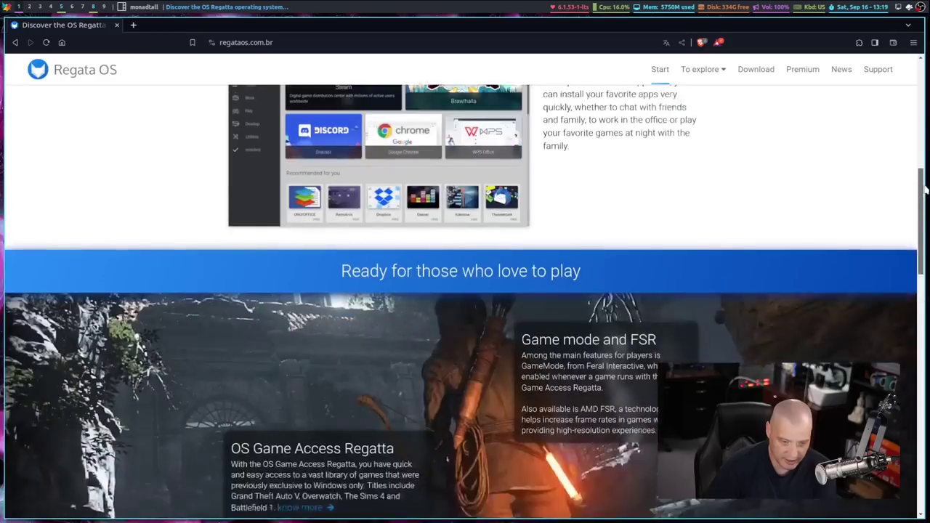
drag(923, 406, 894, 42)
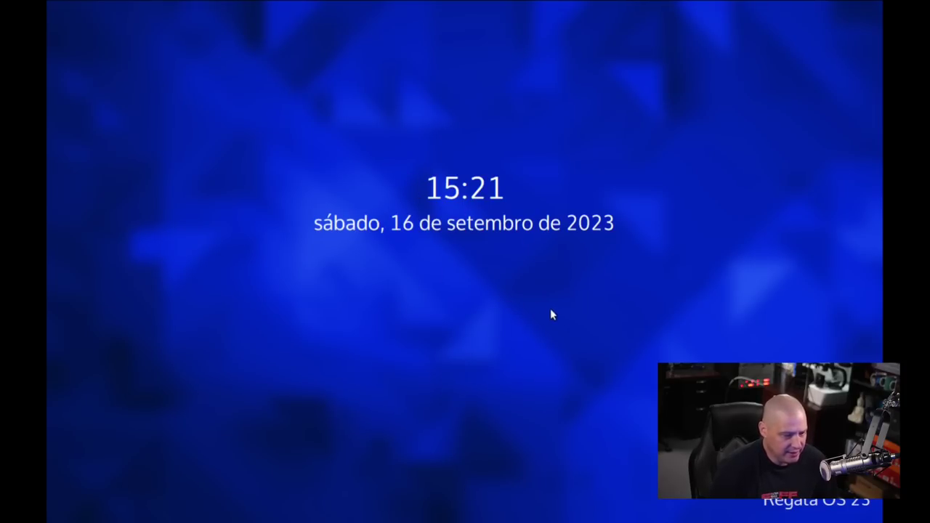
Unlock the live desktop and launch the 'Instalar o Regata OS' installer icon.
click(450, 231)
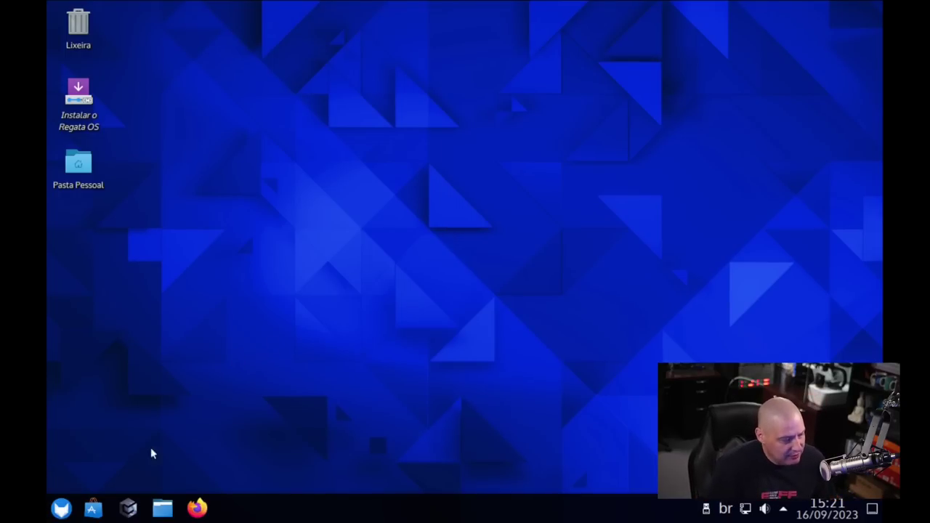
click(61, 509)
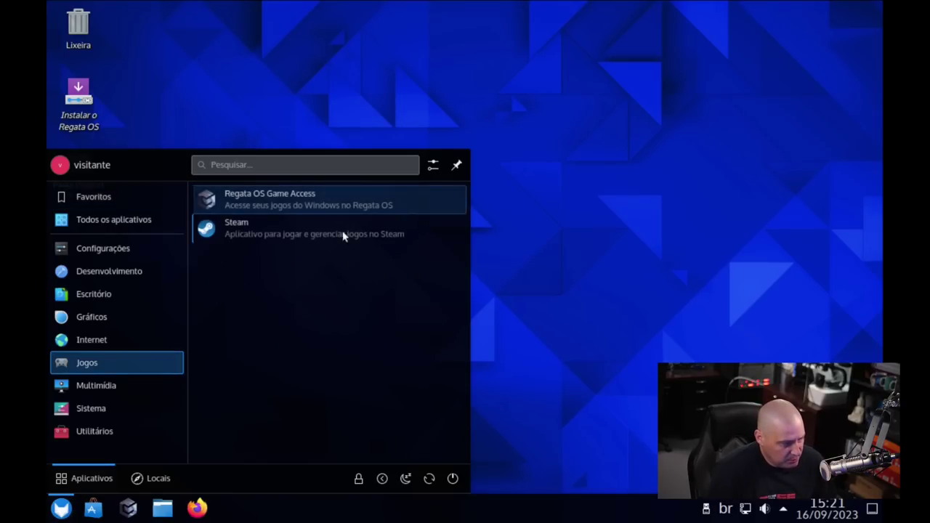
click(571, 219)
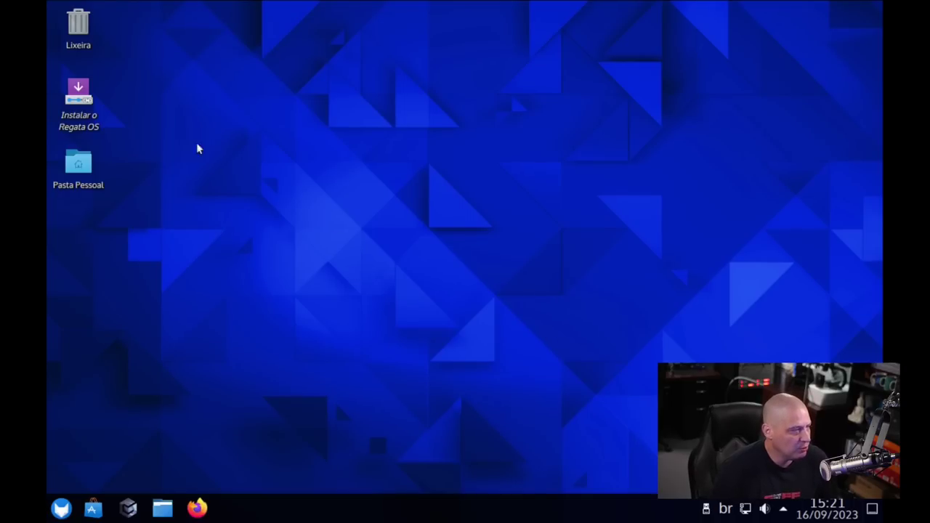
double_click(84, 100)
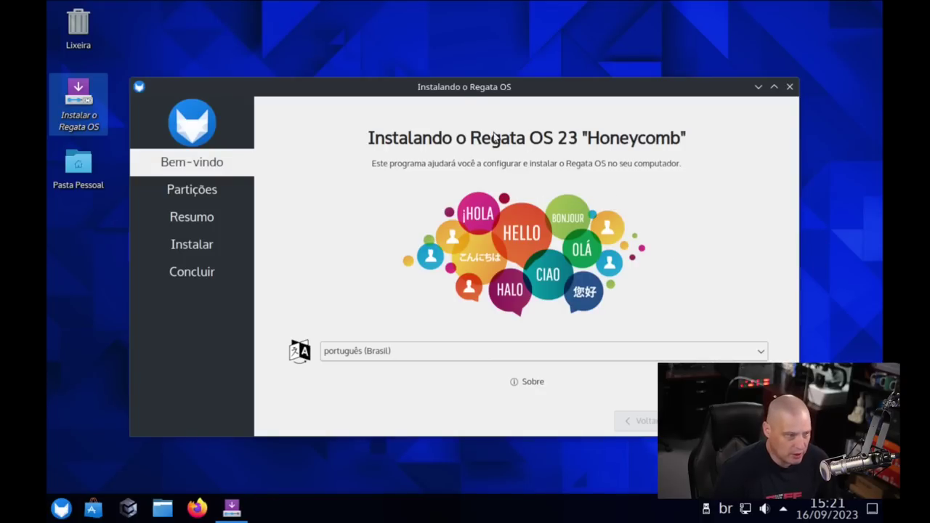
Switch the Calamares language from português (Brasil) to American English and continue to Partitions.
drag(466, 86, 402, 24)
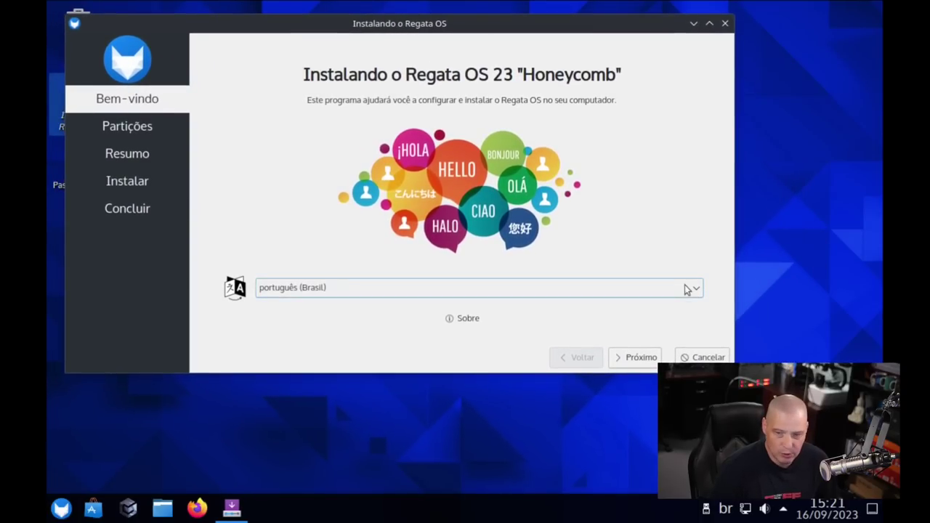
click(319, 290)
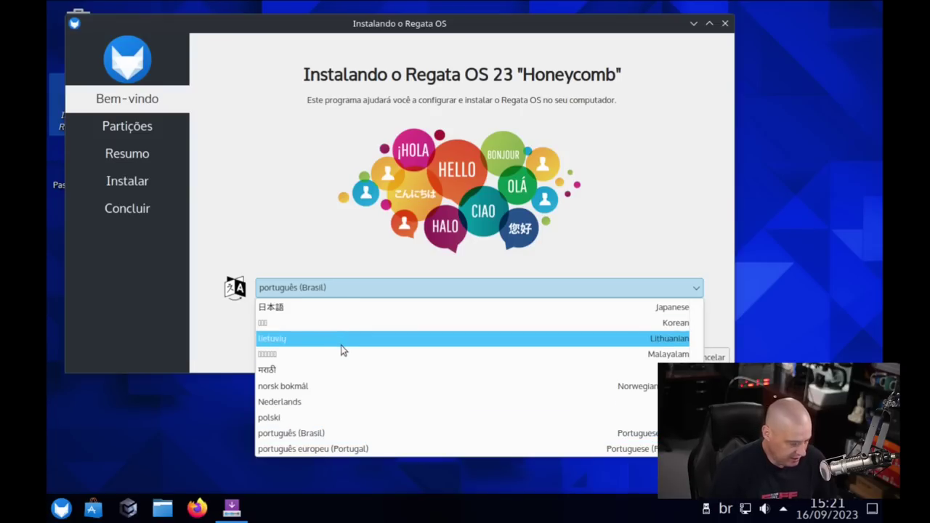
key(e)
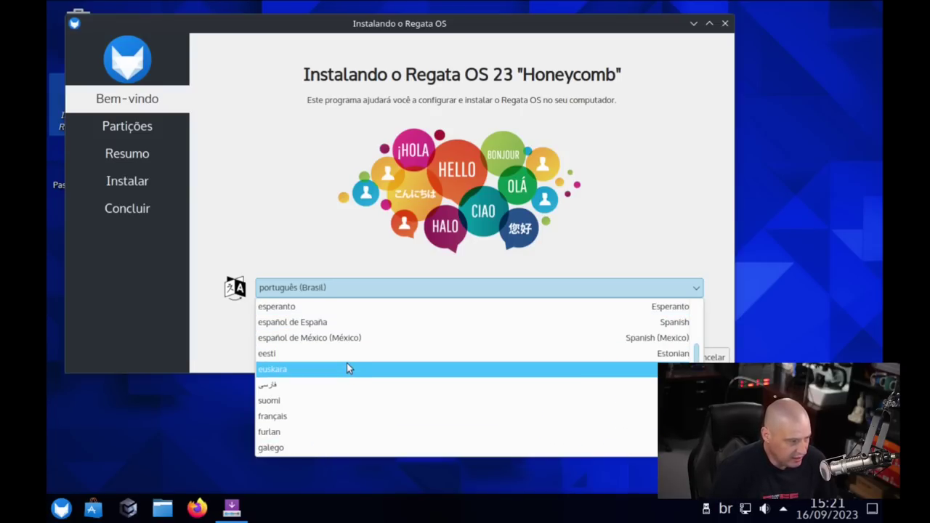
scroll(346, 369, up, 2)
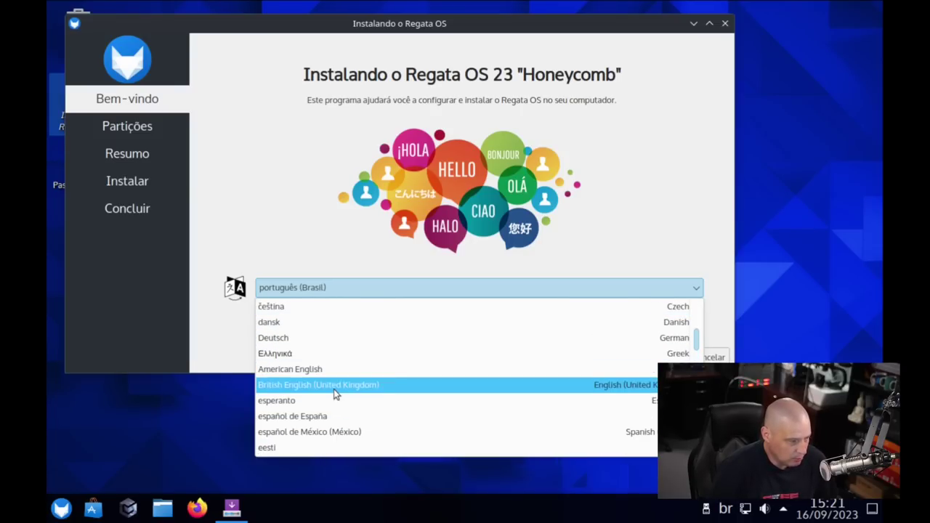
click(327, 369)
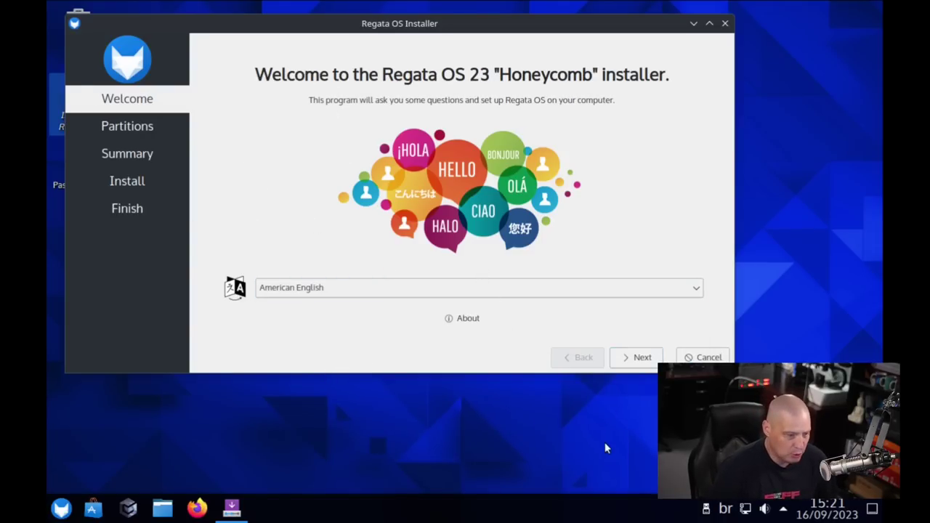
click(636, 359)
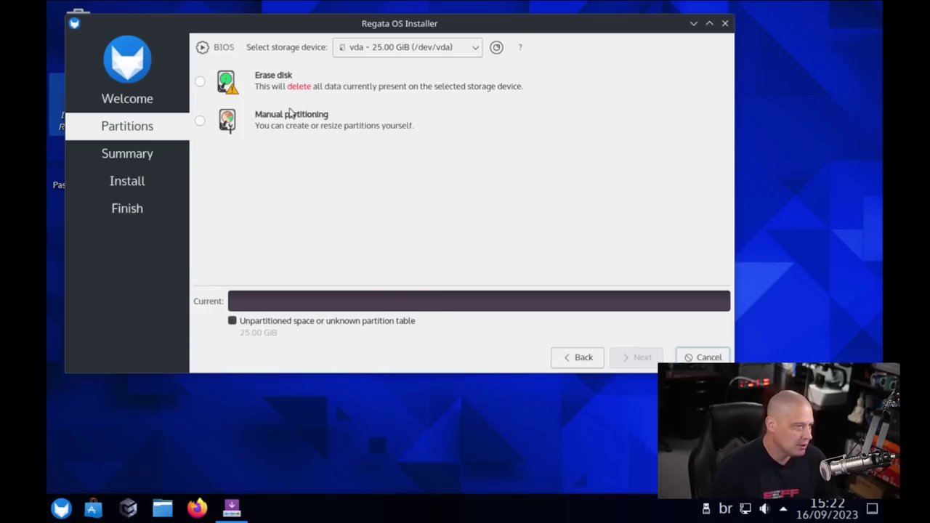
Choose Erase disk for the 25 GiB vda drive and confirm Install now.
click(270, 82)
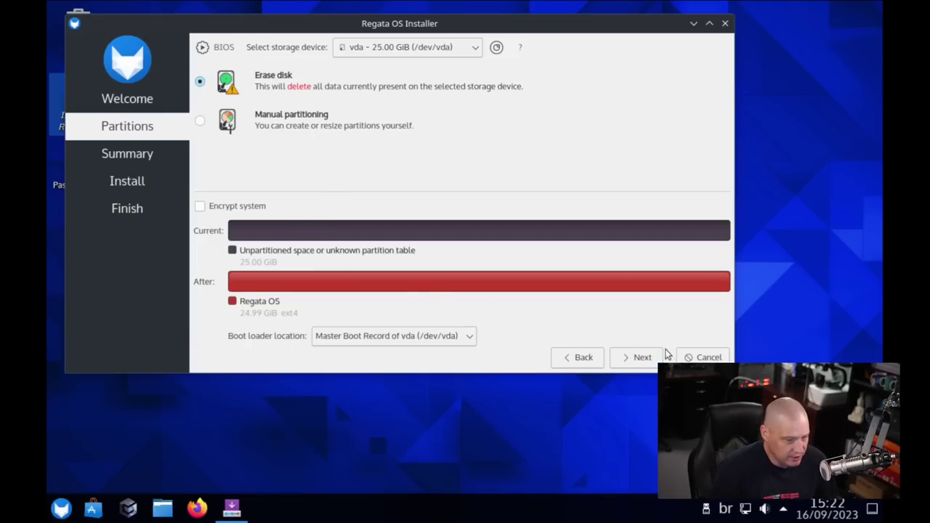
click(643, 357)
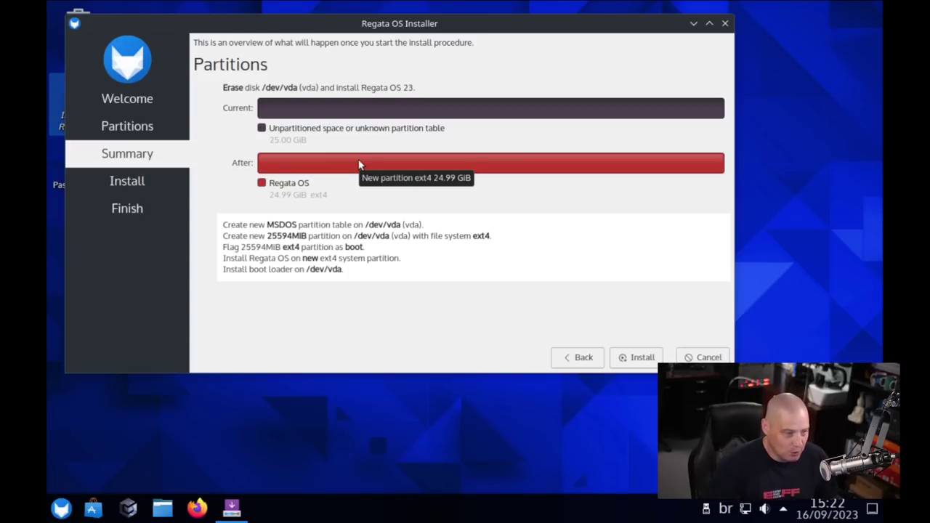
click(642, 358)
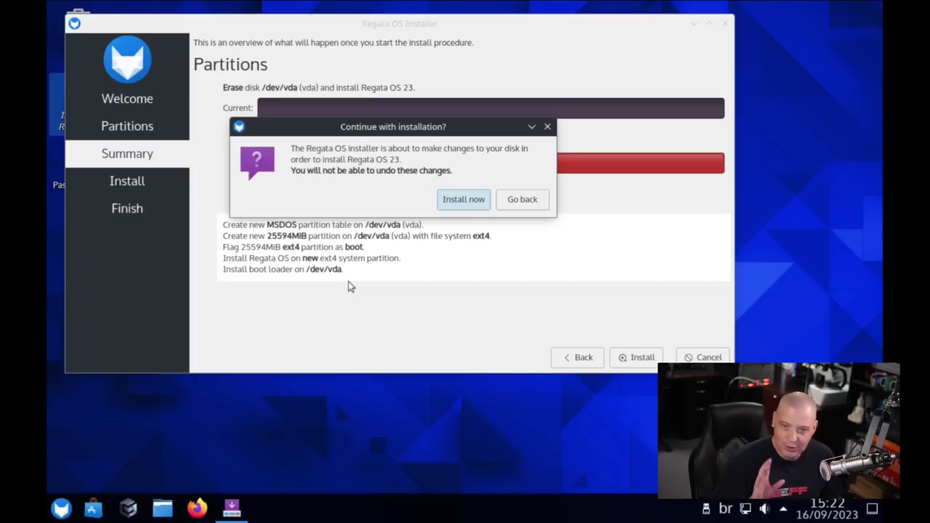
click(447, 201)
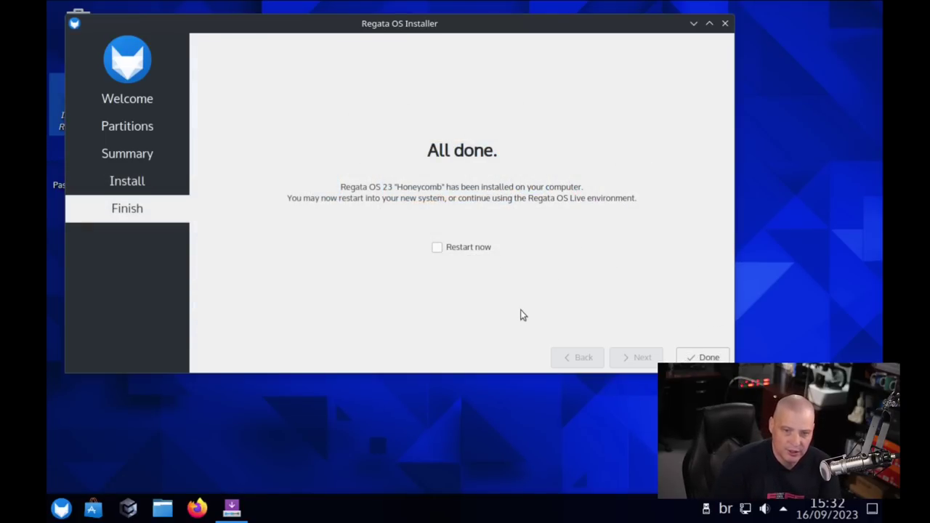
Tick Restart now on the All done page and click Done to reboot.
click(436, 250)
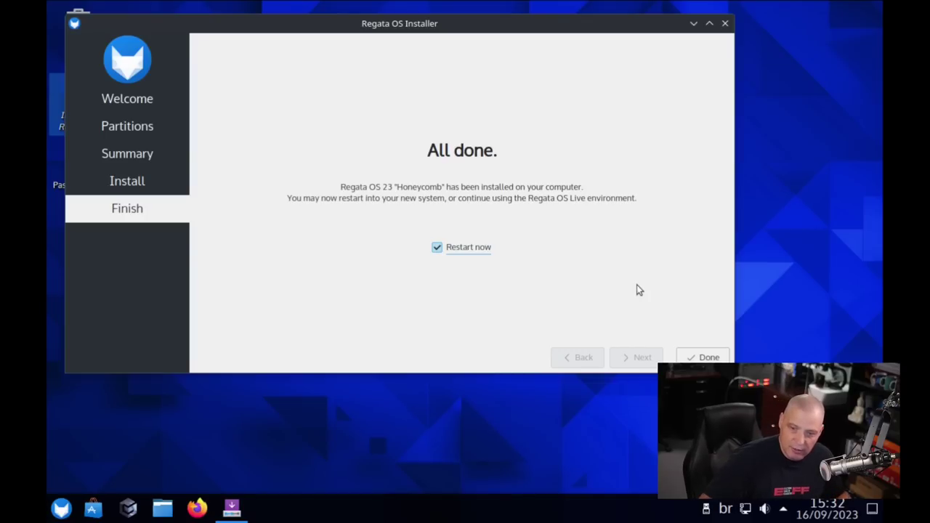
click(709, 357)
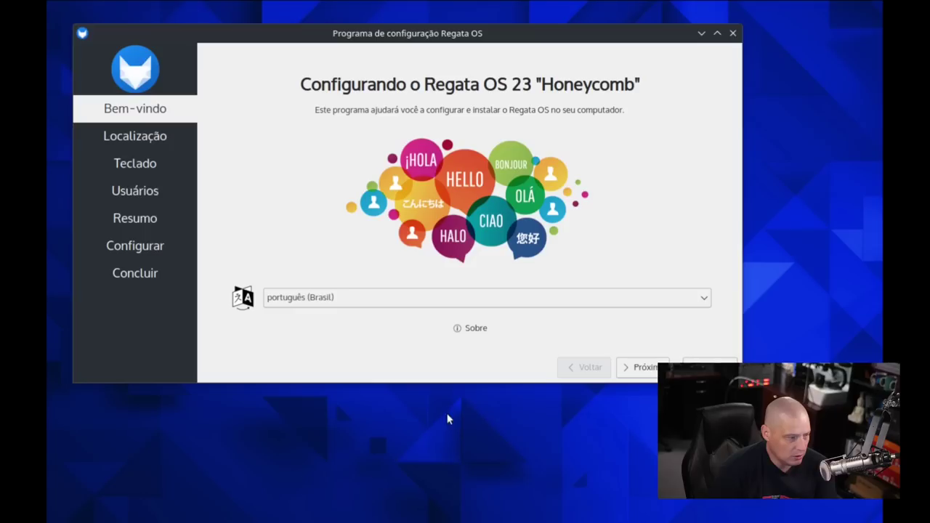
Pick American English in the Welcome page language dropdown.
click(355, 298)
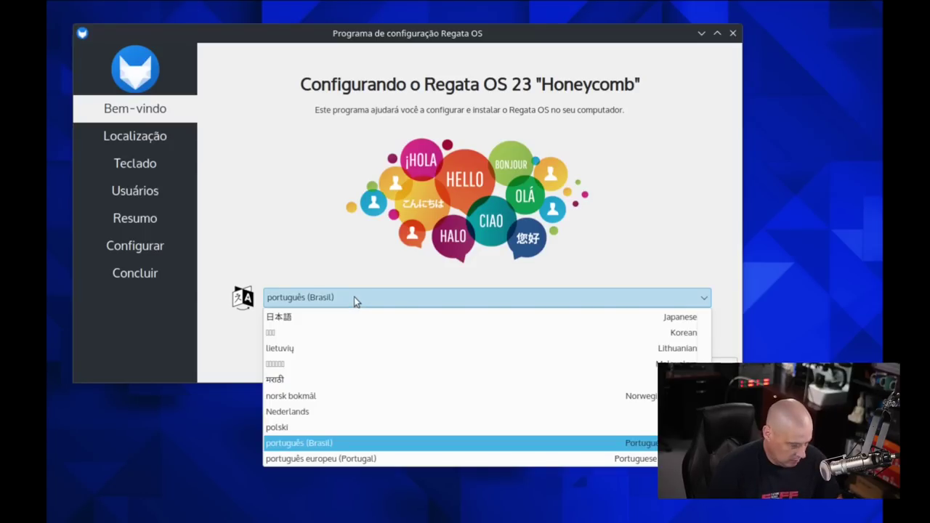
key(e)
key(Up)
key(Up)
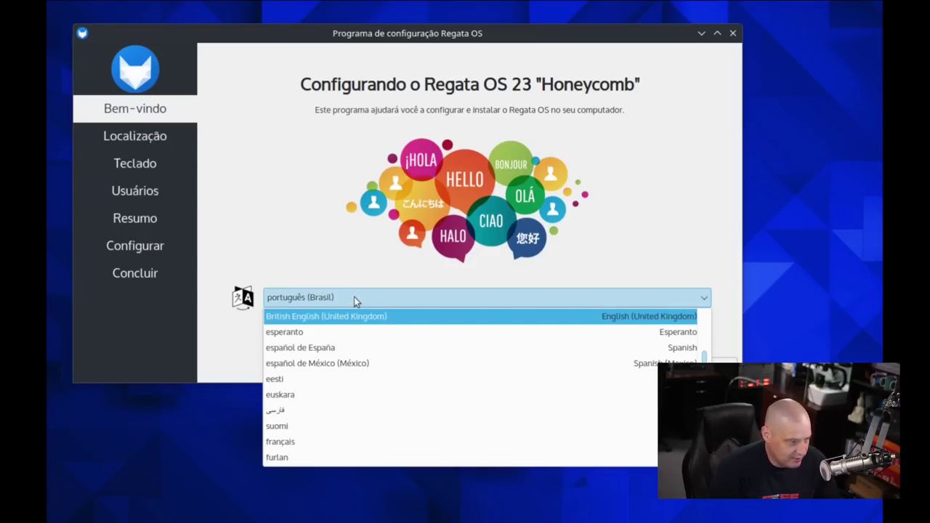
key(Return)
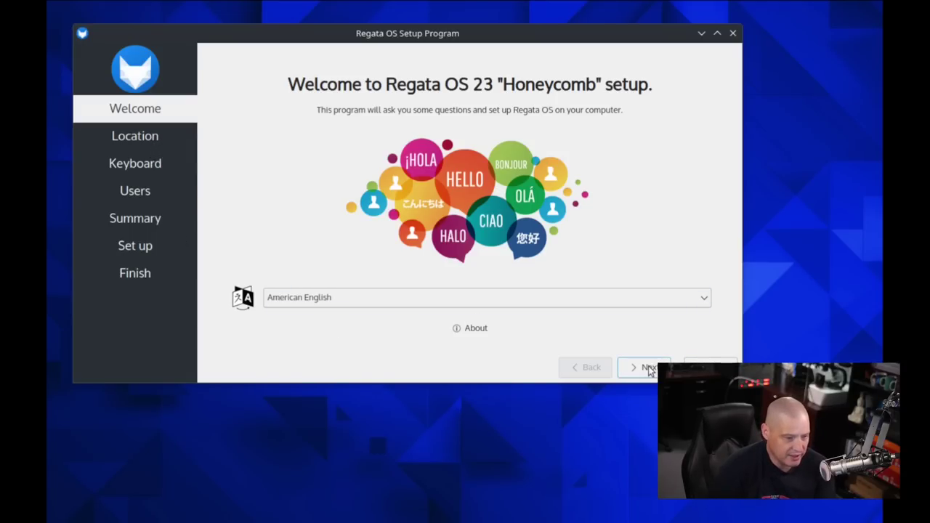
Keep the America/Chicago time zone and English (US) keyboard, advancing to the Users page.
drag(495, 38, 469, 15)
click(622, 348)
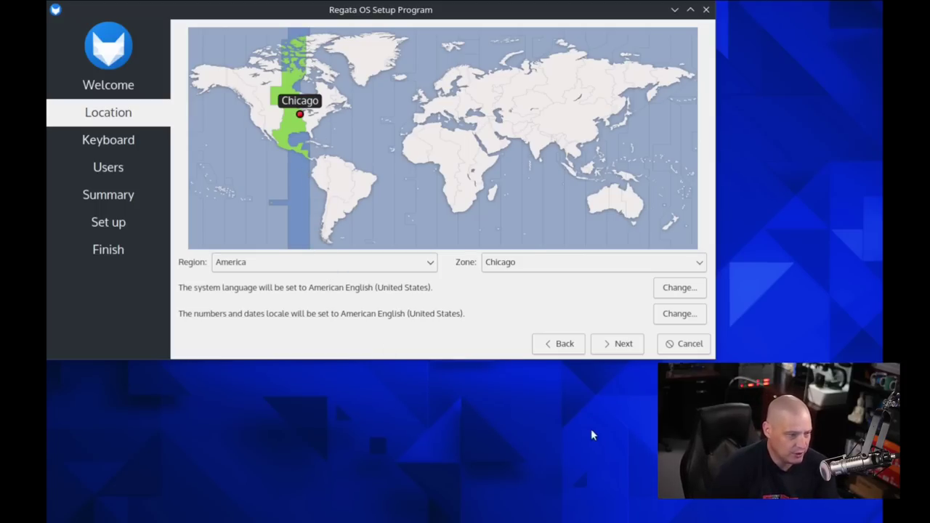
click(624, 346)
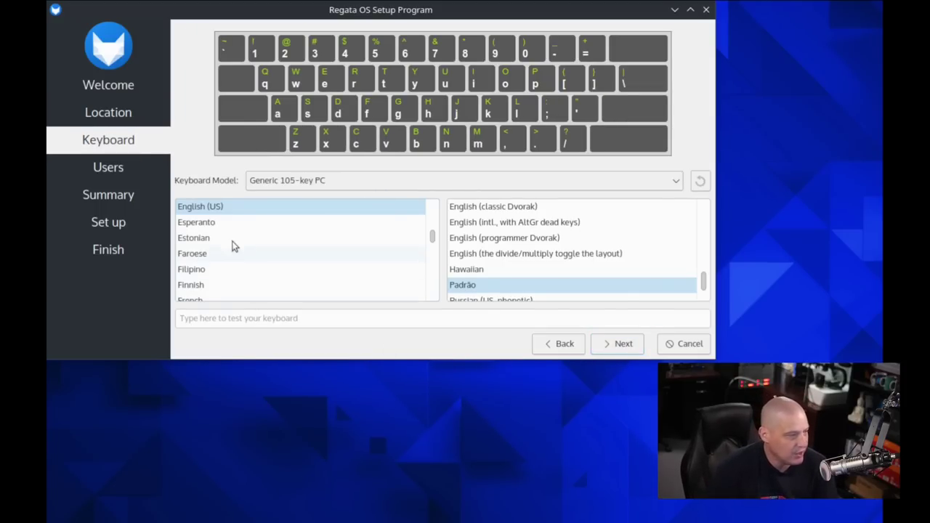
click(622, 346)
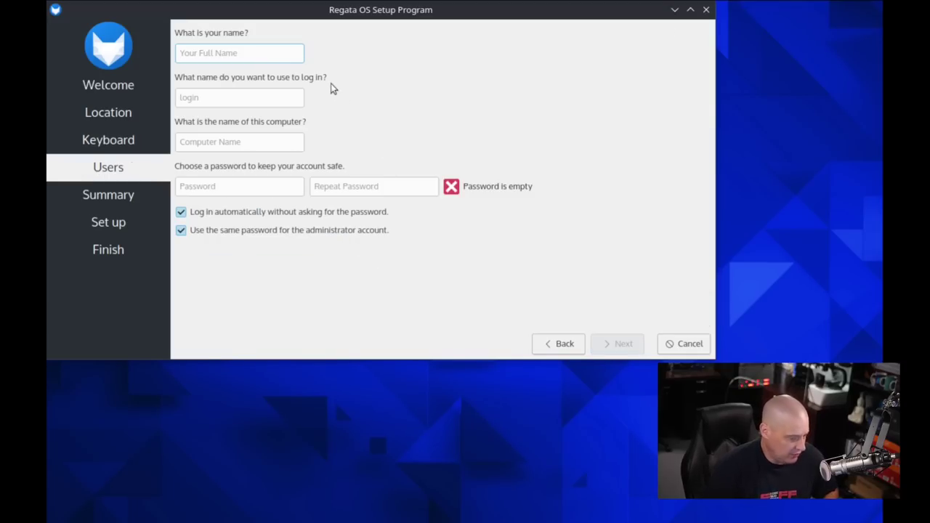
Enter the user's name and replace the computer name with regata-virt.
text(dt)
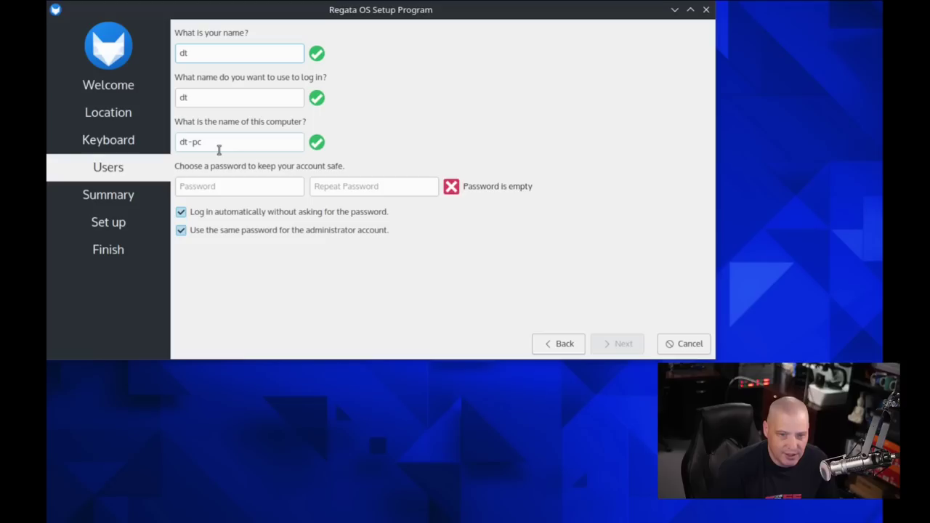
drag(209, 143, 160, 140)
text(re)
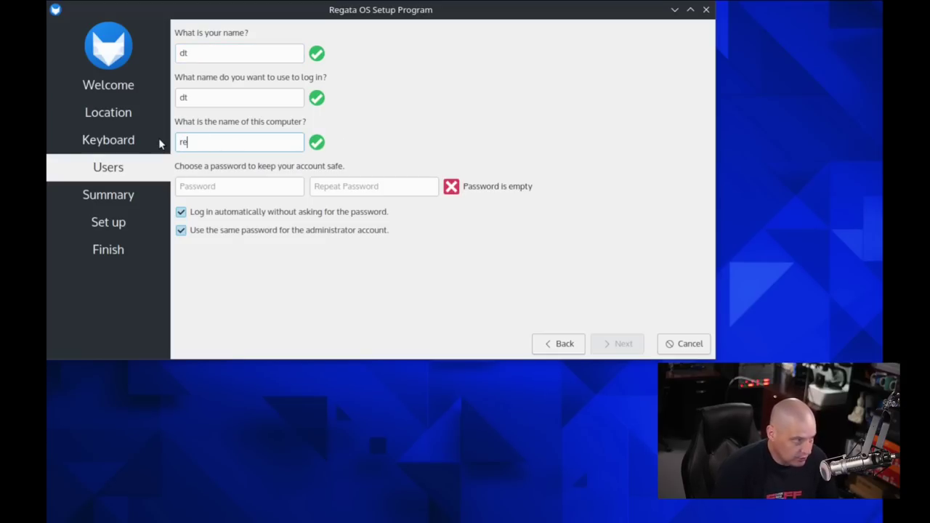
text(gata-virt)
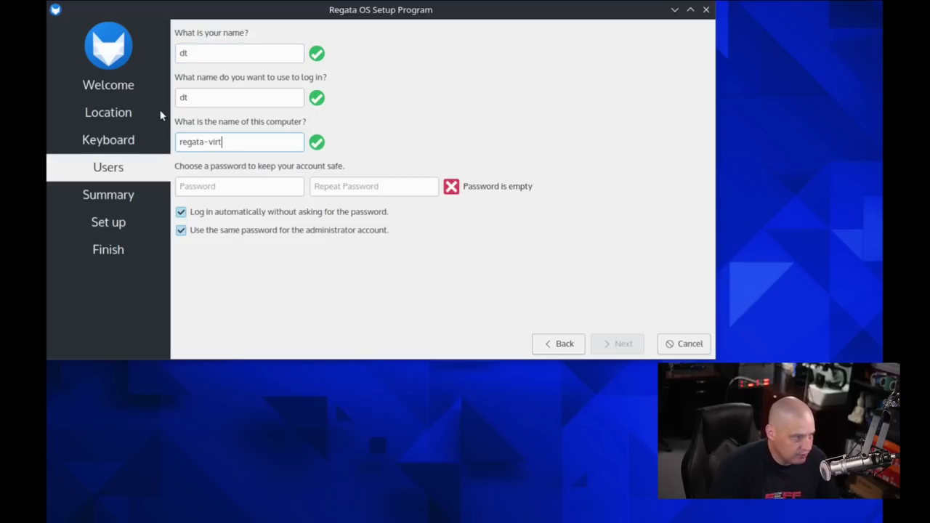
Enter and repeat the account password, turn off automatic login, and continue to Summary.
click(220, 183)
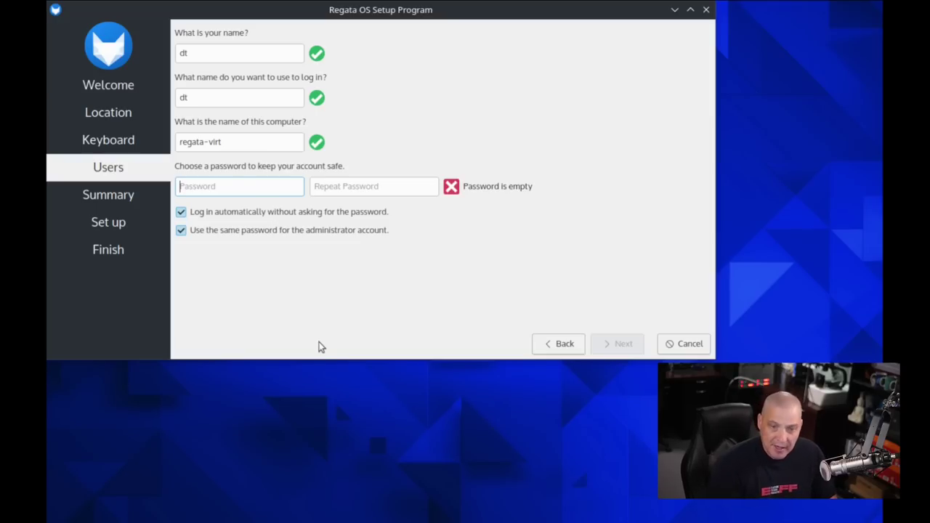
key(Tab)
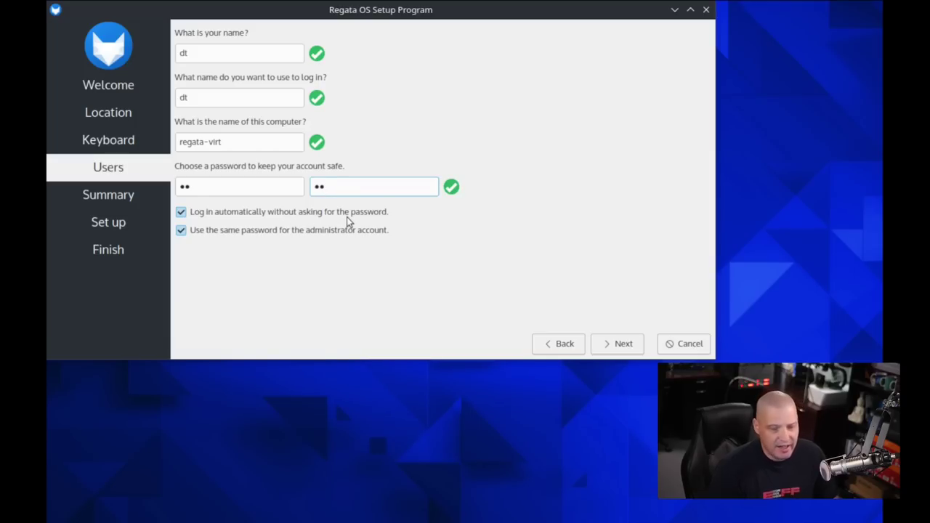
click(181, 213)
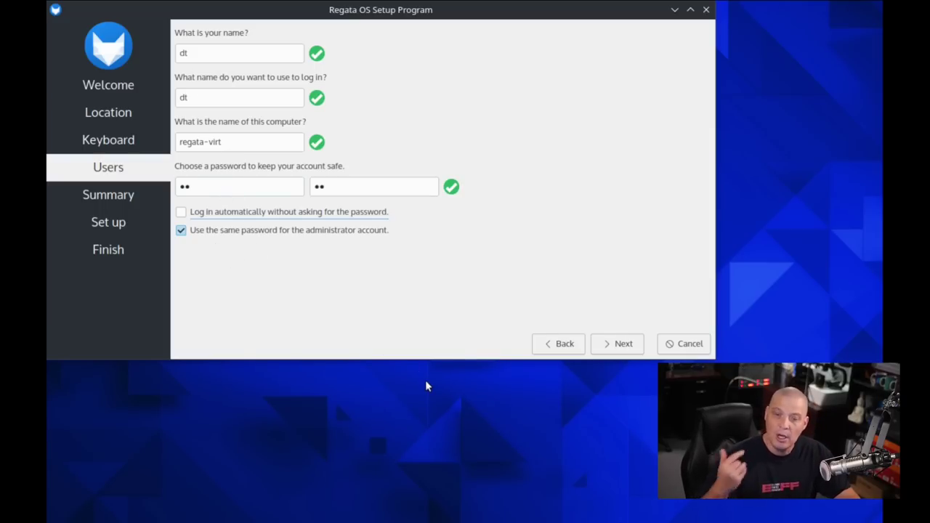
click(624, 345)
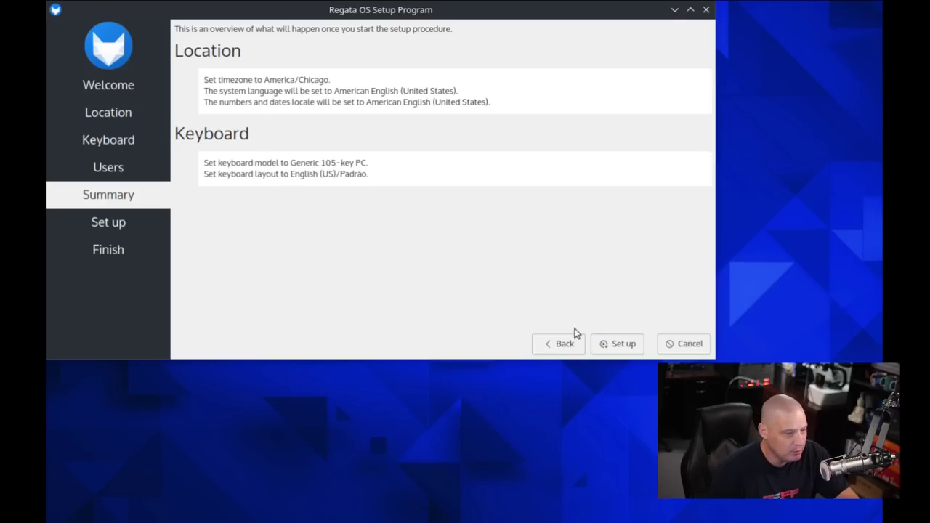
Apply the chosen configuration from the Summary page to finish setting up Regata OS 23.
click(620, 346)
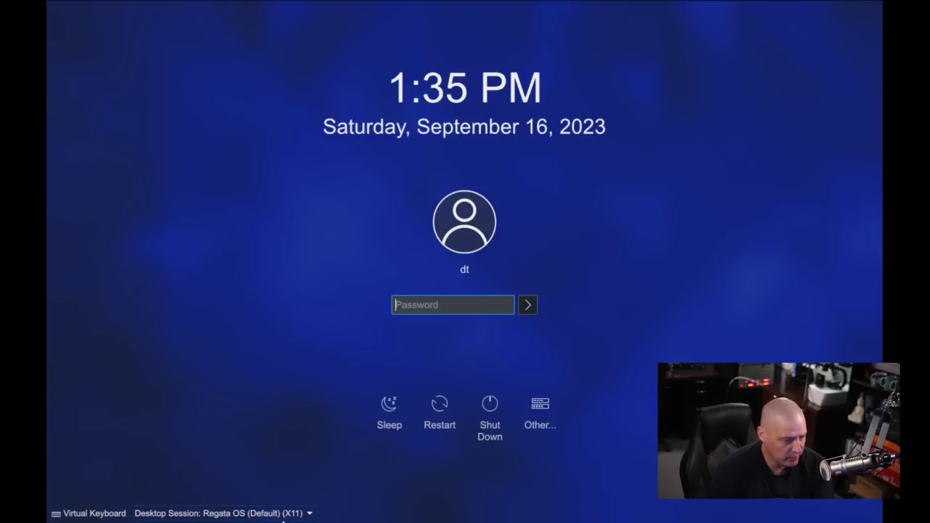
Check the desktop session list and keep the default Regata OS (X11) session.
click(297, 515)
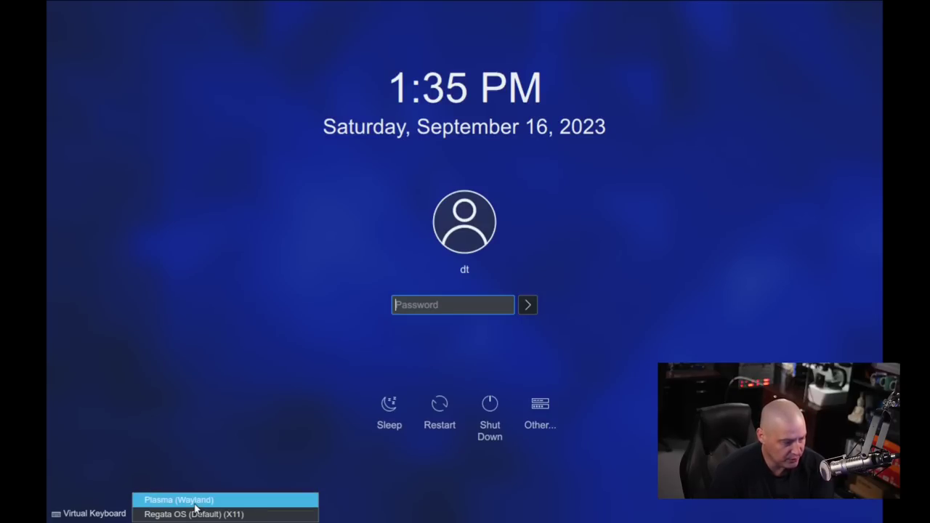
click(294, 370)
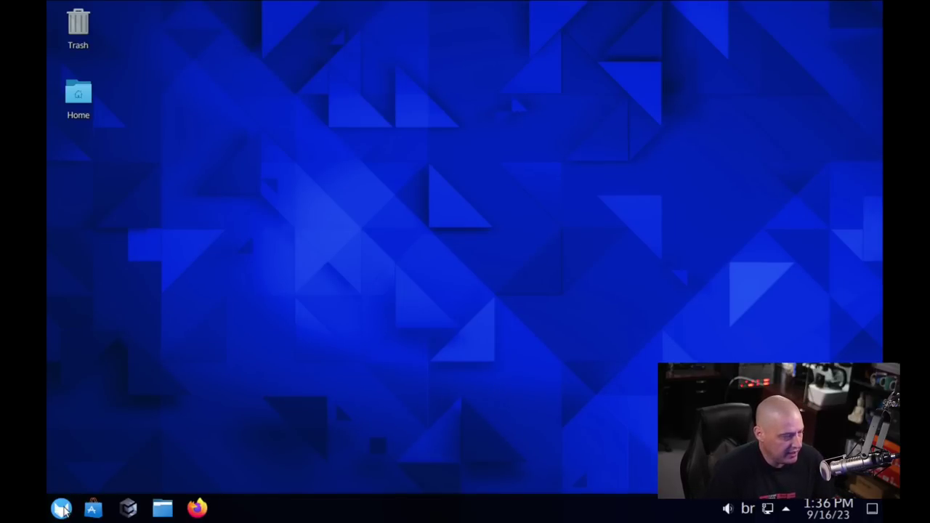
Open Display Configuration, set the resolution to 1920x1080 (16:9), keep it, and close the window.
click(62, 508)
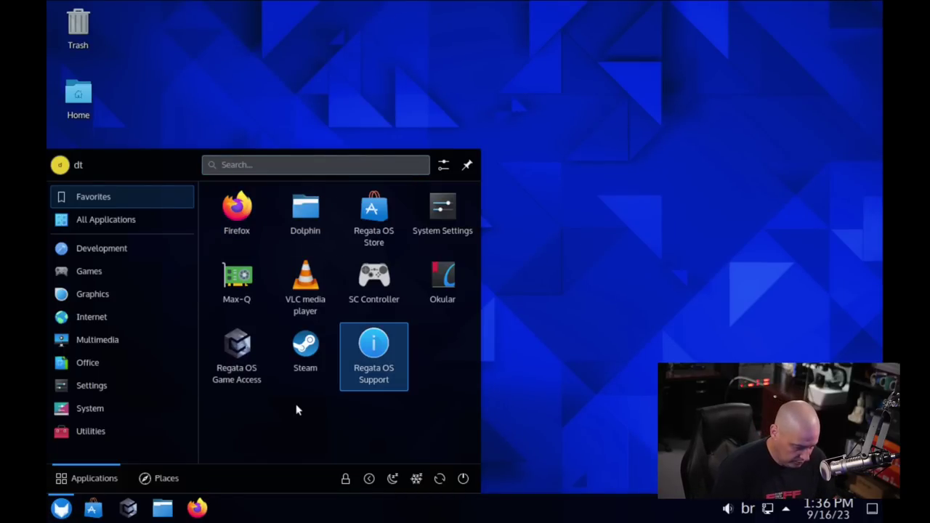
text(display)
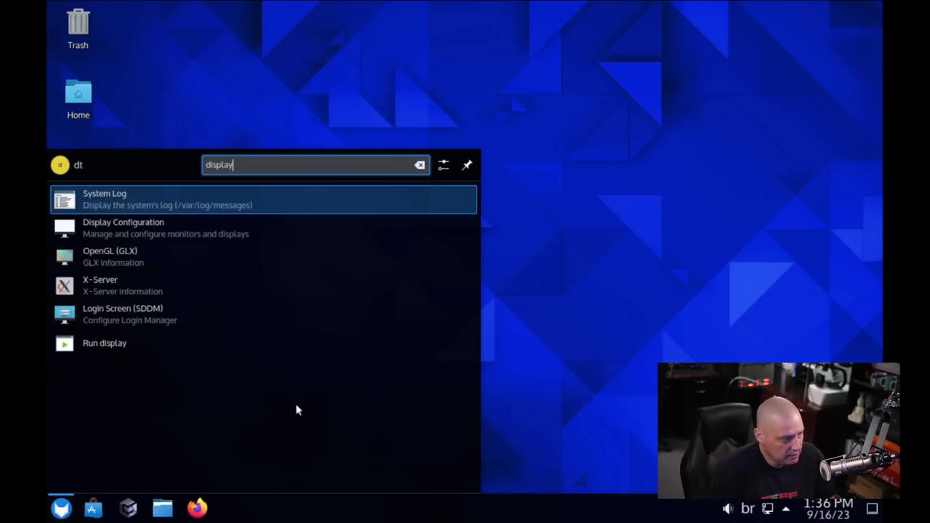
key(Down)
key(Return)
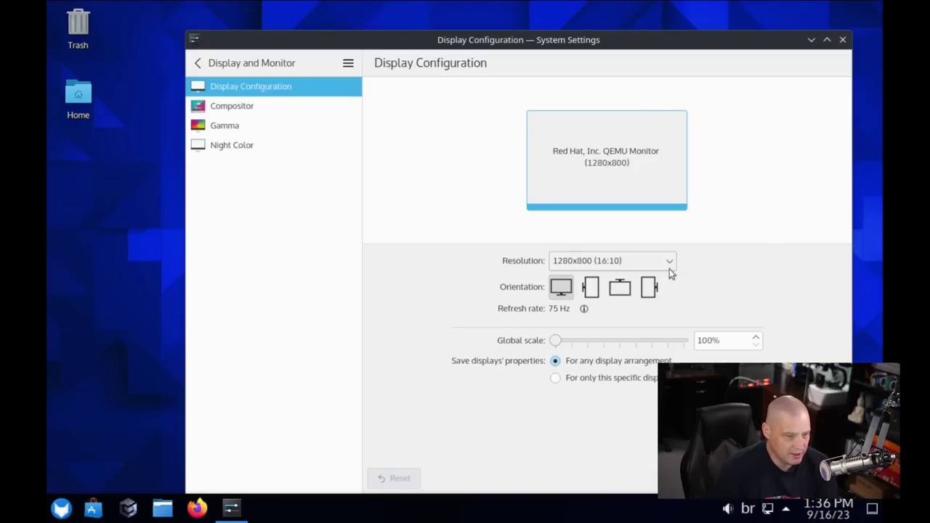
click(670, 268)
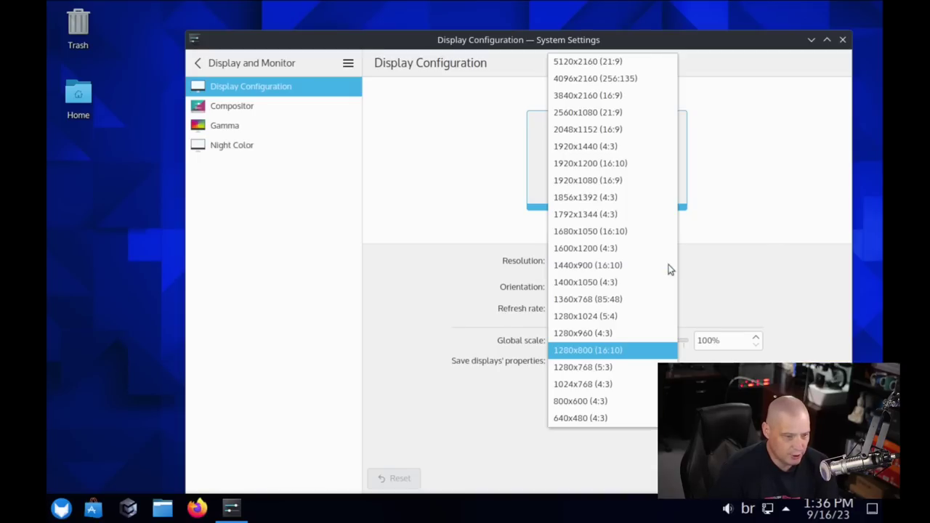
click(610, 180)
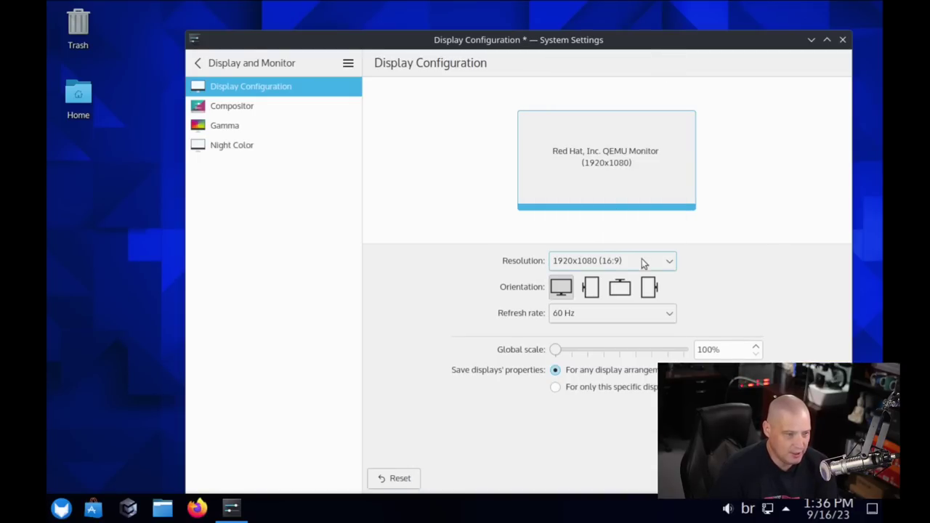
click(823, 479)
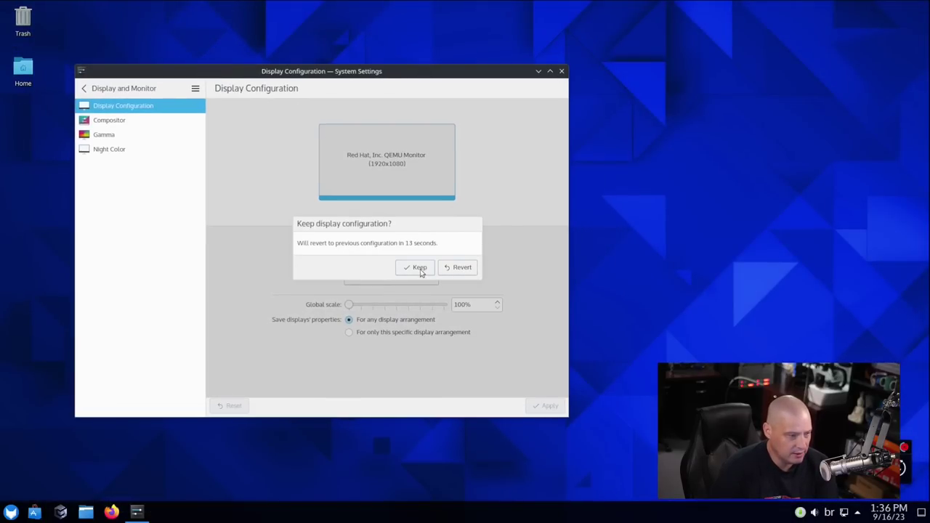
click(420, 267)
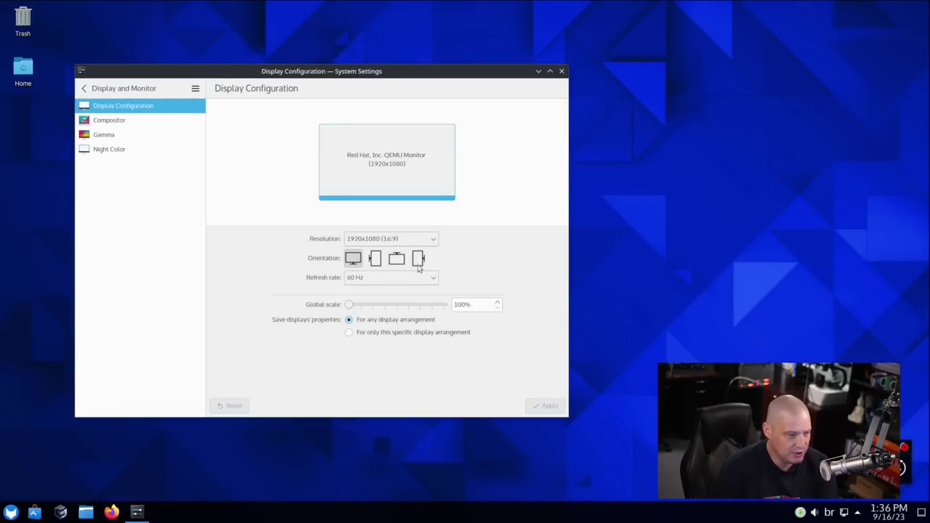
click(562, 71)
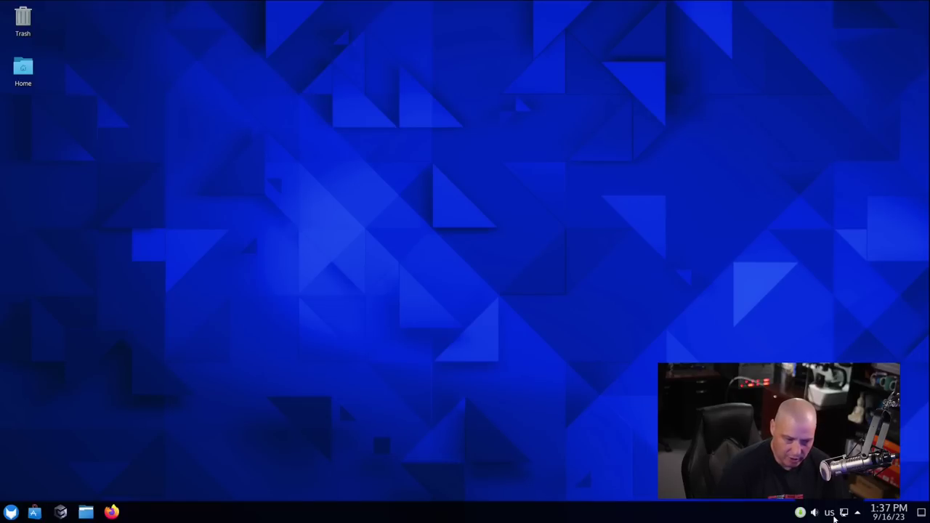
Toggle the tray keyboard layout between br and us twice, ending on us.
click(833, 516)
click(834, 515)
click(833, 517)
click(834, 515)
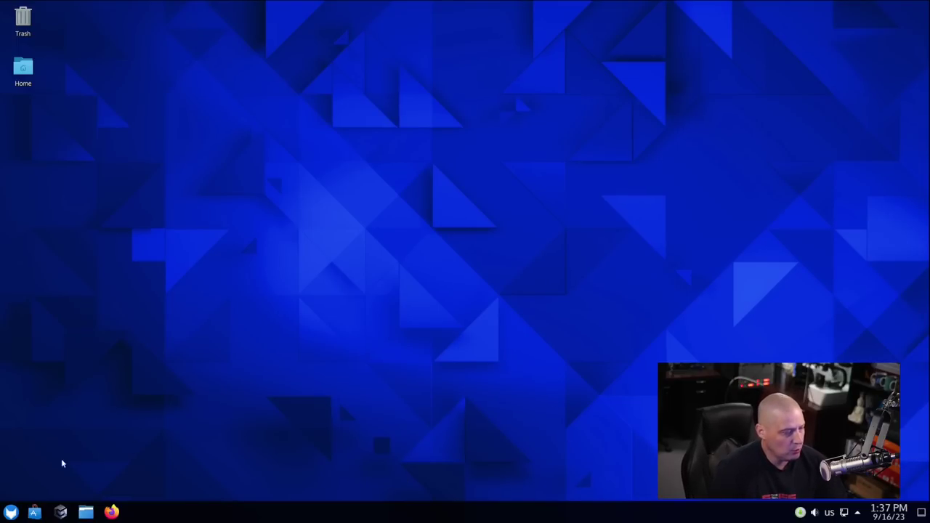
Launch the Kate text editor from the application launcher.
click(10, 512)
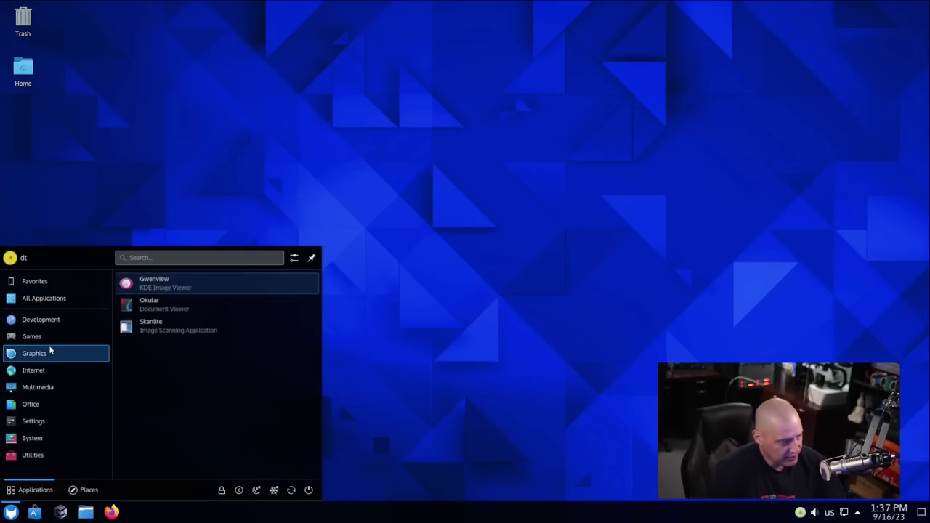
mouse_move(65, 304)
mouse_move(58, 324)
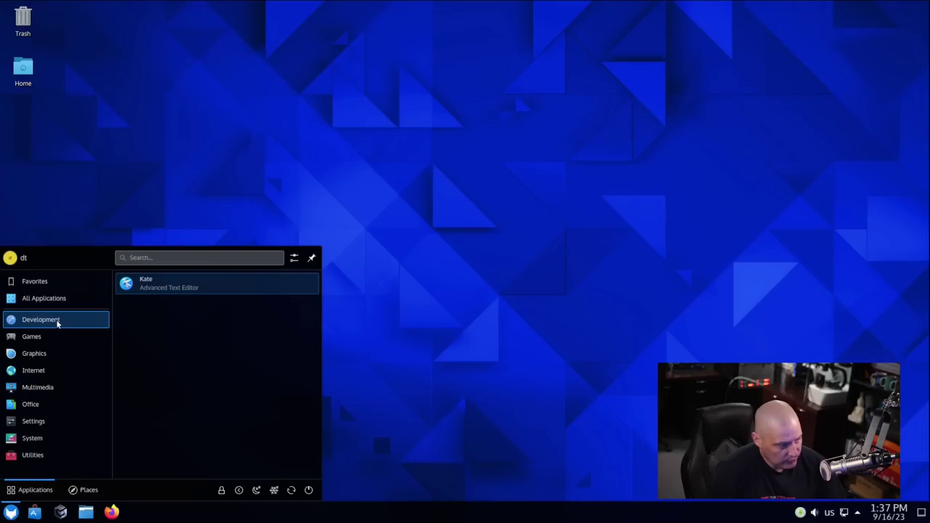
click(180, 287)
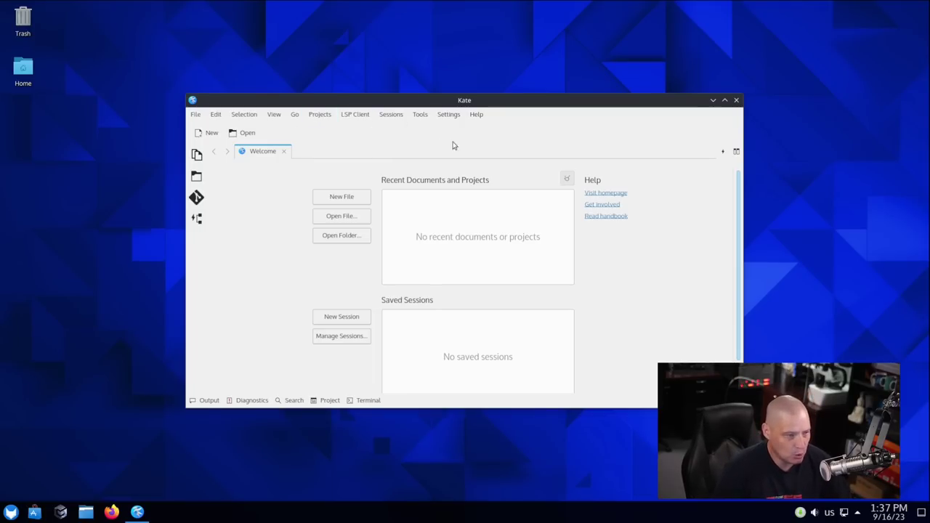
Check Kate's version 23.04.3 in About Kate, then close the dialog and Kate.
click(476, 114)
click(509, 221)
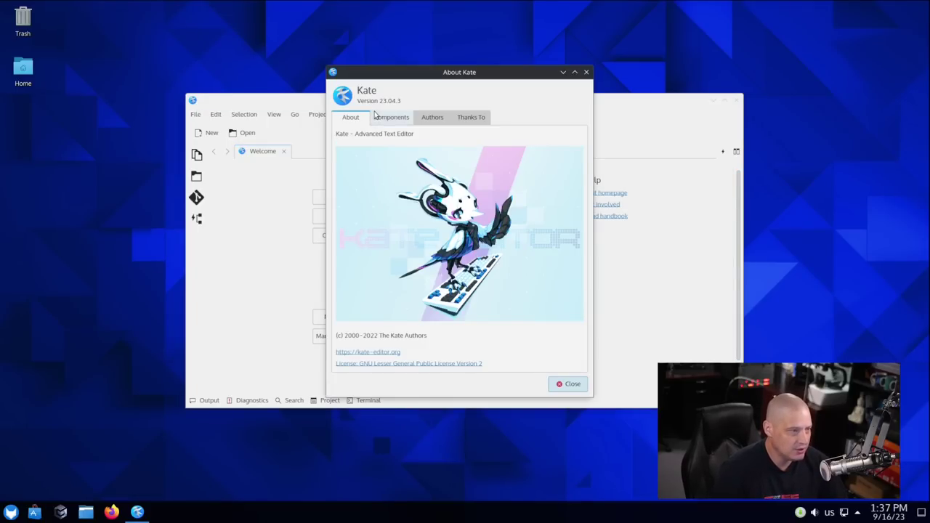
click(586, 72)
click(736, 99)
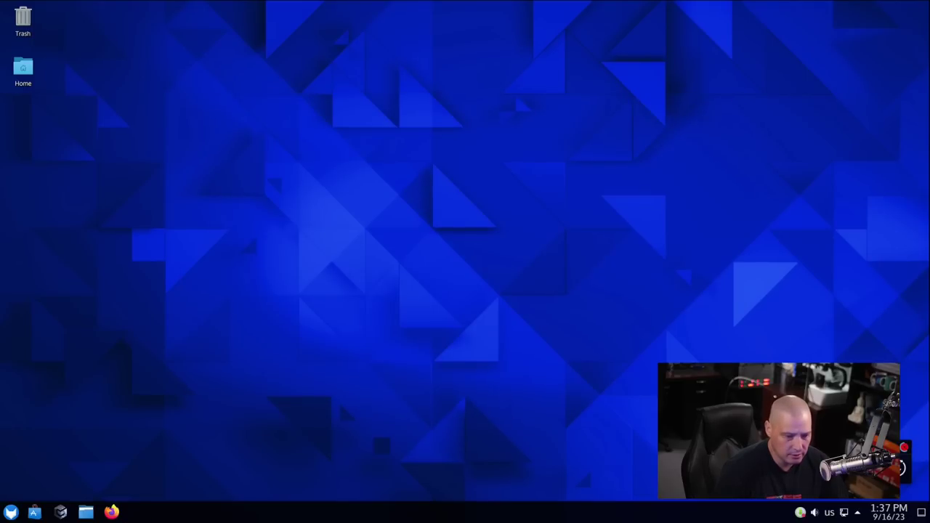
key(super)
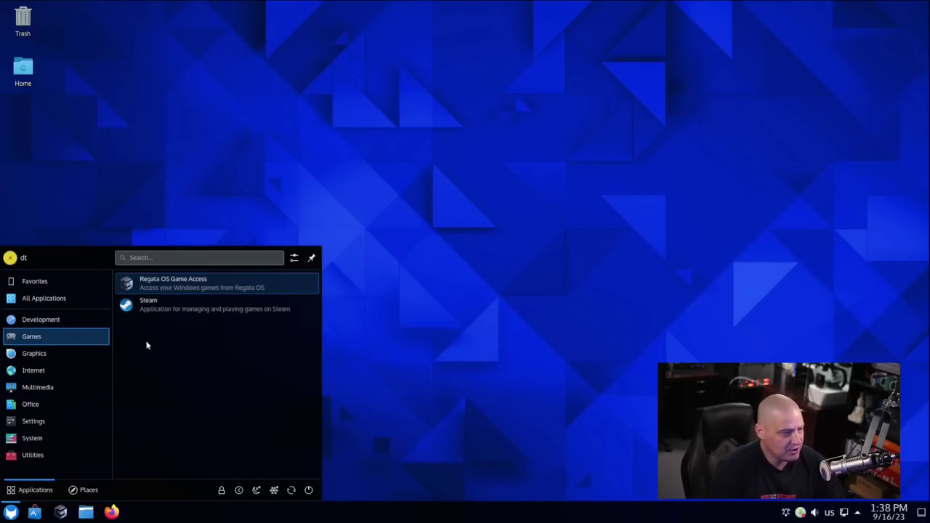
click(265, 293)
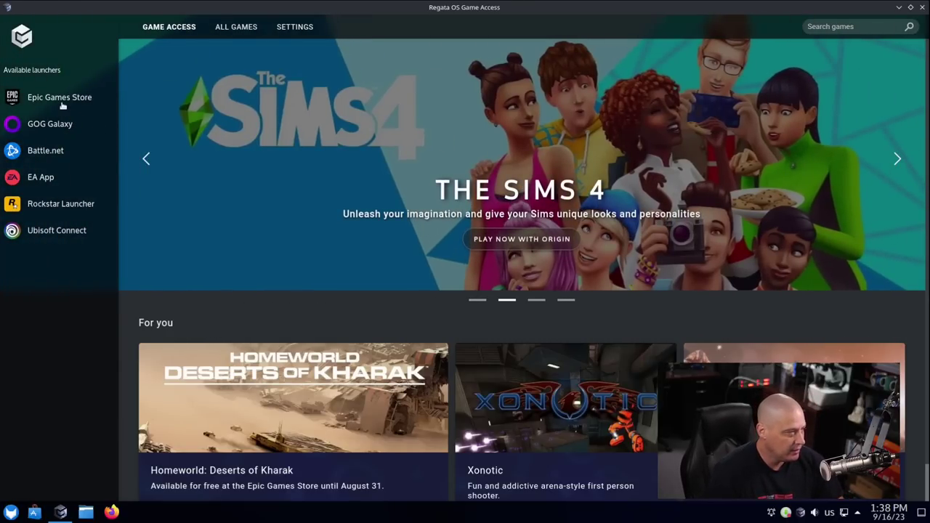
click(59, 100)
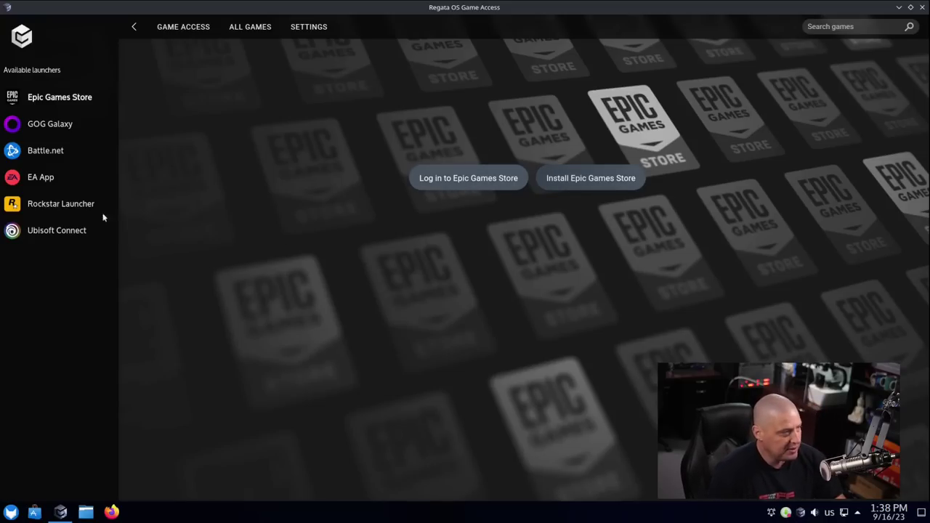
click(61, 124)
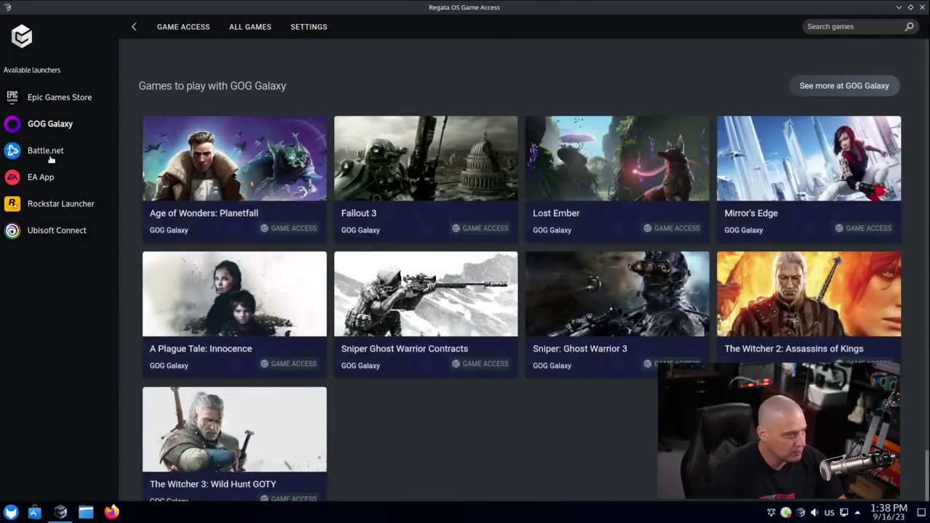
click(46, 151)
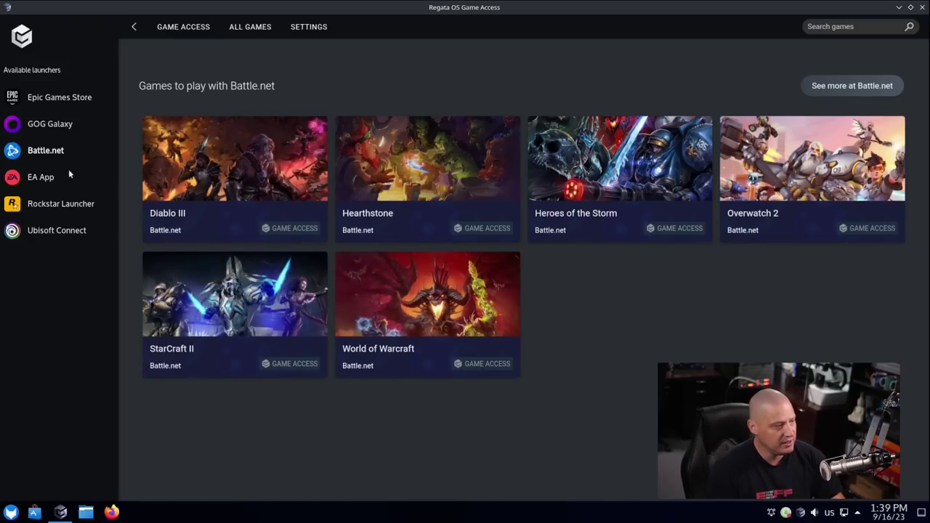
click(40, 179)
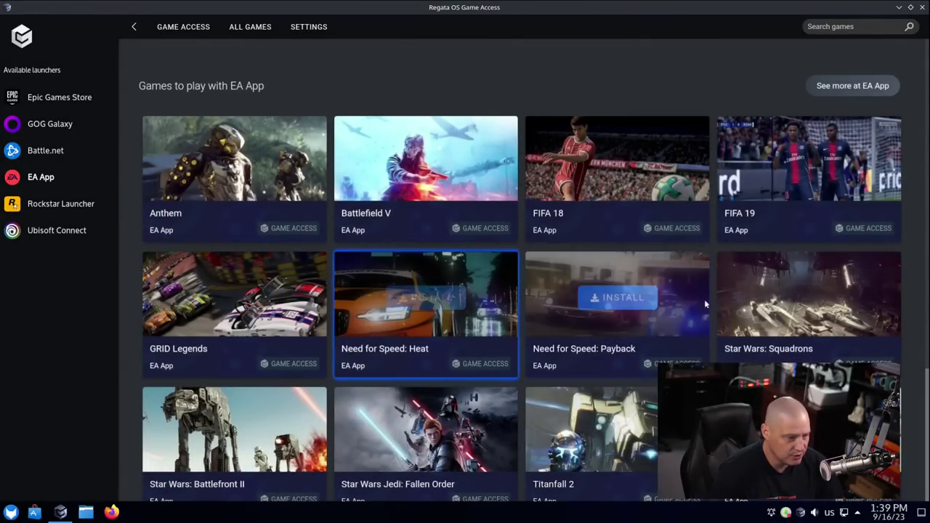
scroll(757, 218, down, 3)
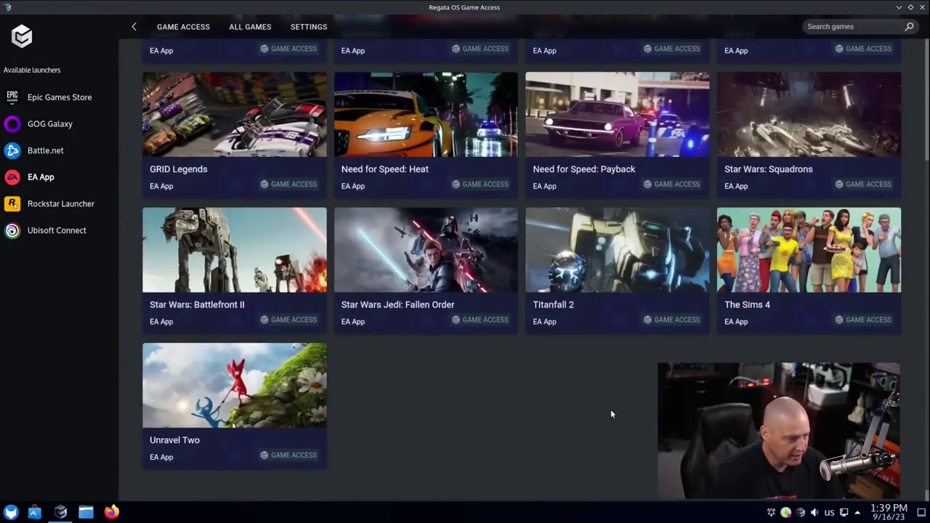
scroll(575, 455, up, 3)
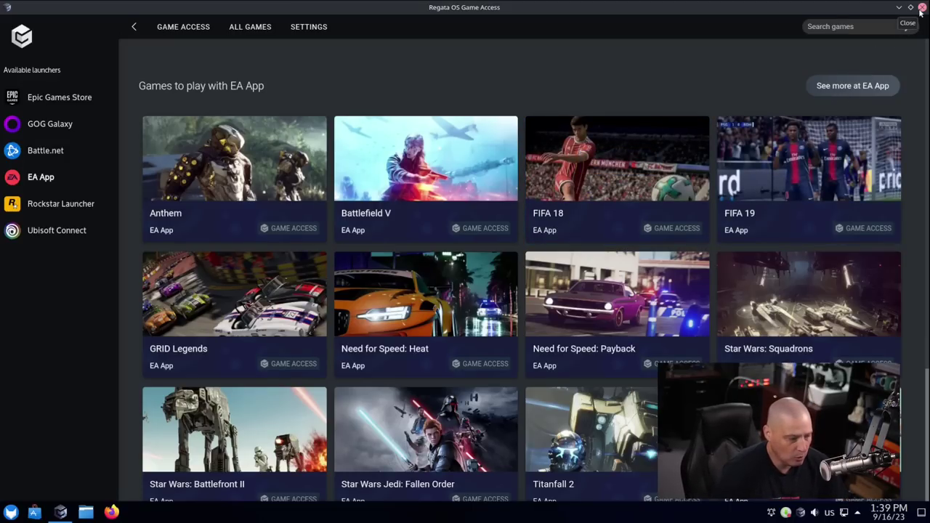
click(922, 8)
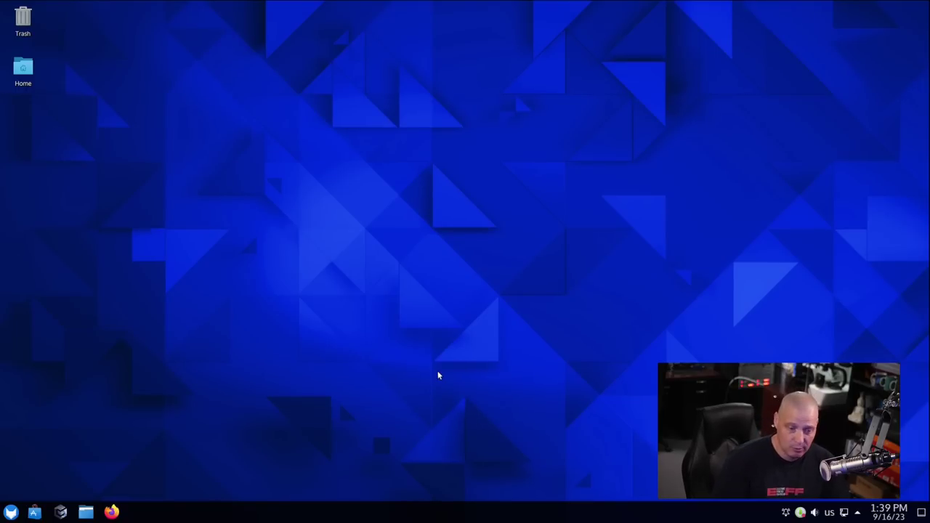
Launch Steam, cancel its update download, and reopen the launcher to show Graphics apps.
click(10, 513)
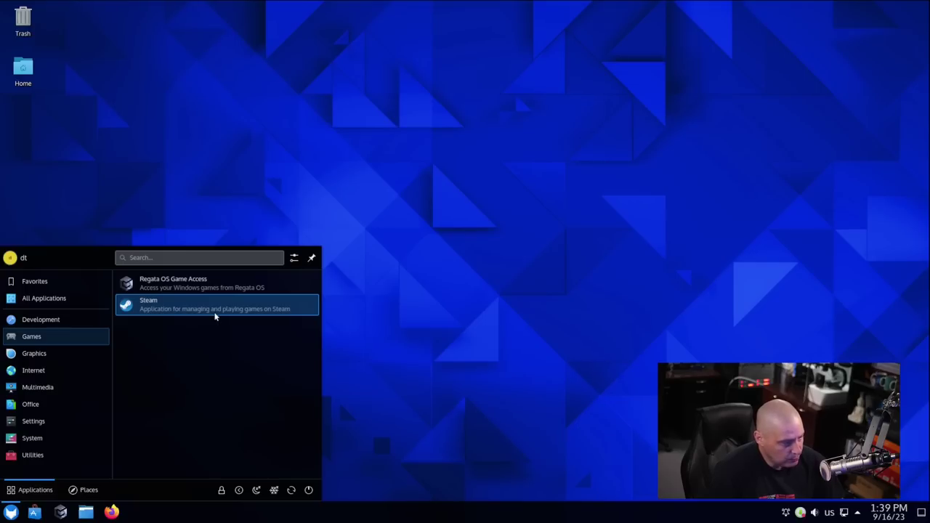
click(215, 305)
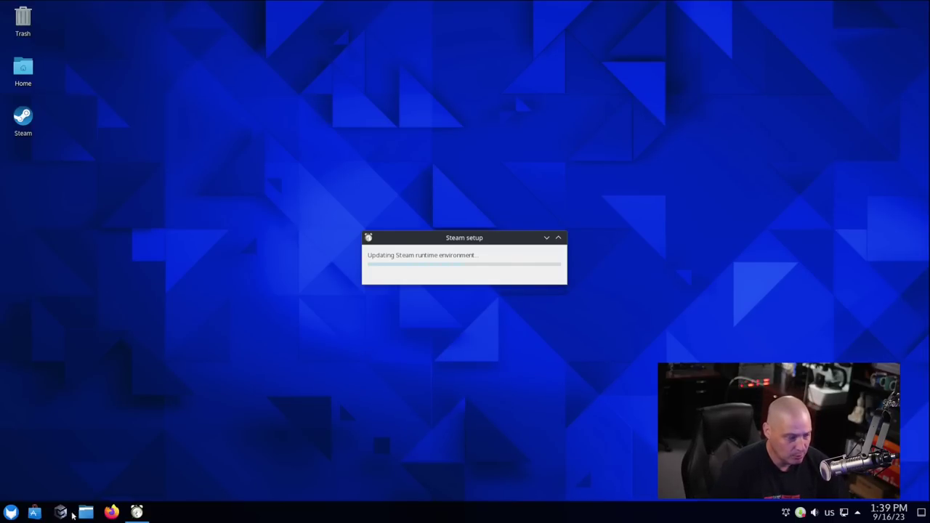
click(11, 512)
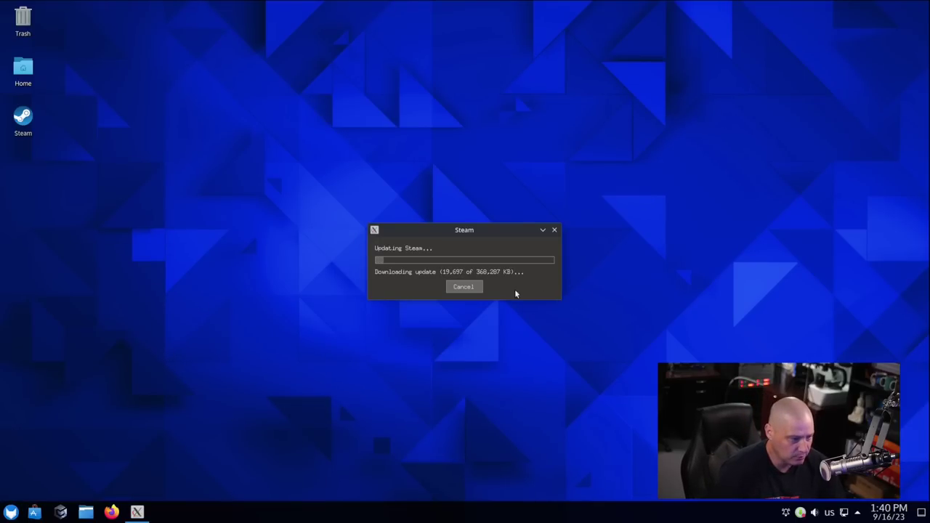
click(466, 287)
click(11, 514)
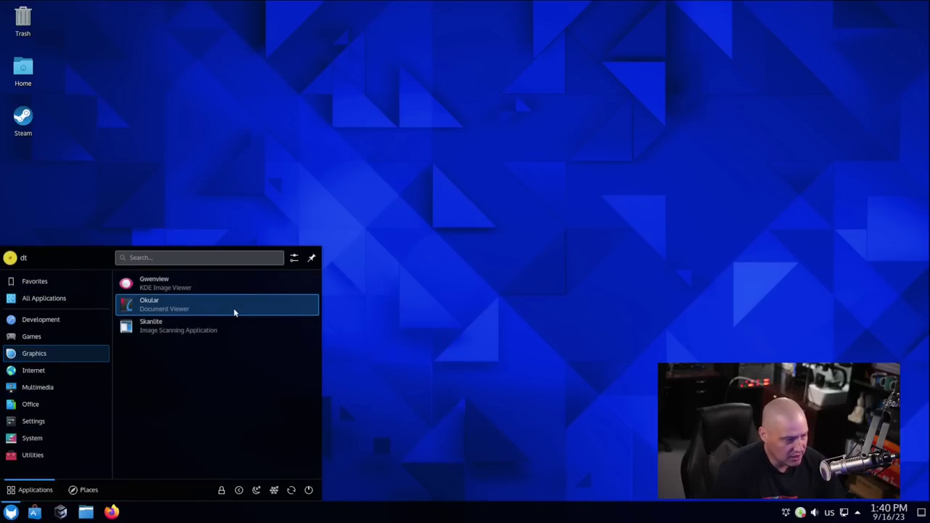
Open Okular, check its version 23.04.3 in About Okular, then close Okular.
click(234, 312)
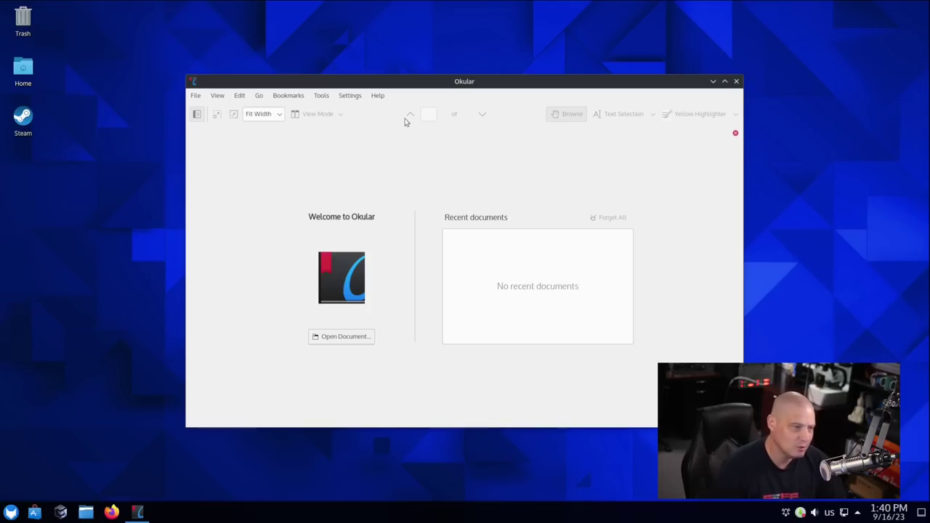
click(378, 95)
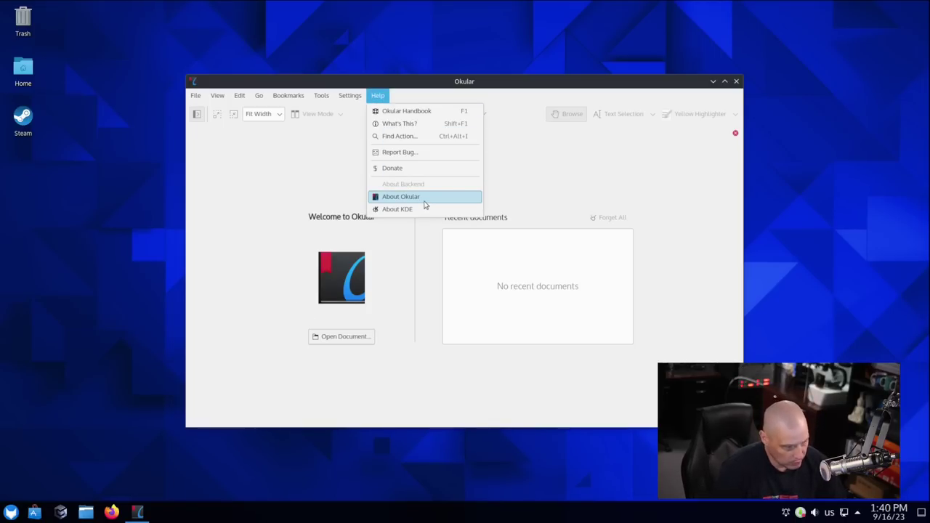
click(402, 197)
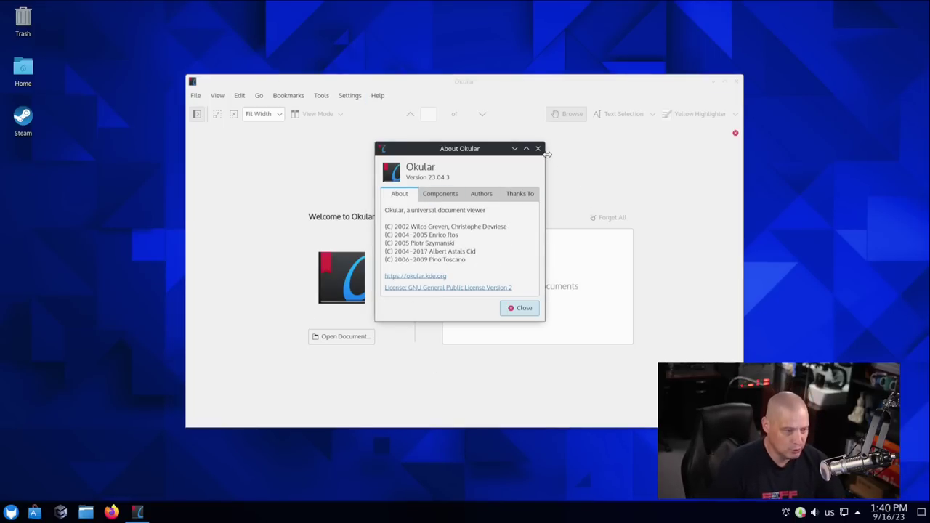
click(538, 149)
click(735, 80)
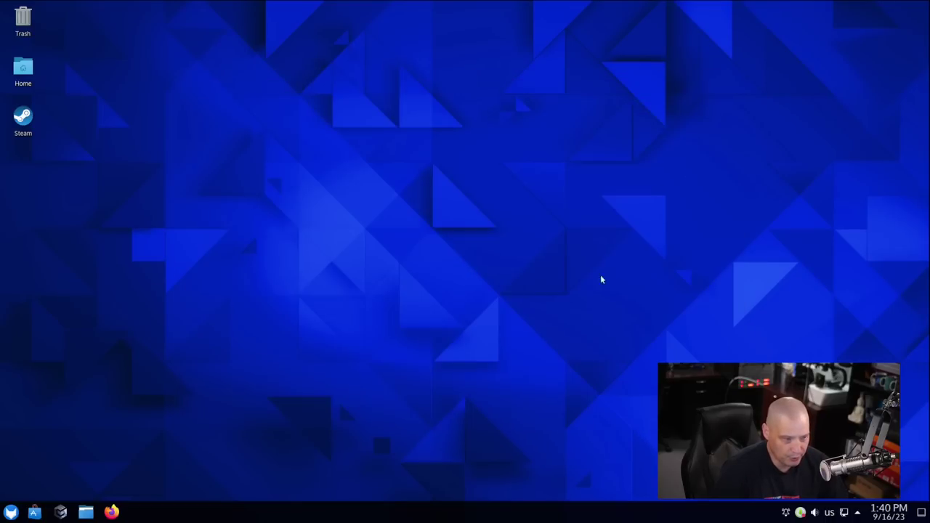
Launch Firefox, check its version 116.0.2 in About Firefox, then minimize it.
key(super)
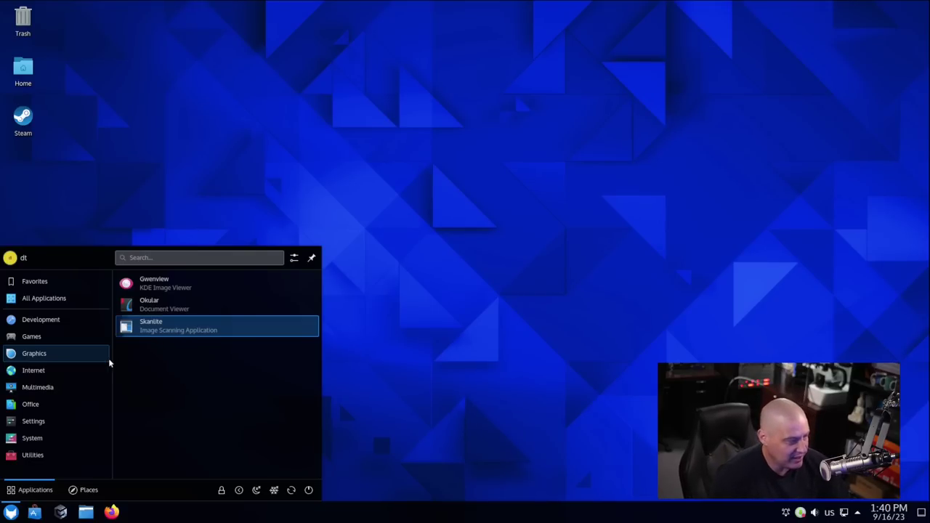
mouse_move(50, 372)
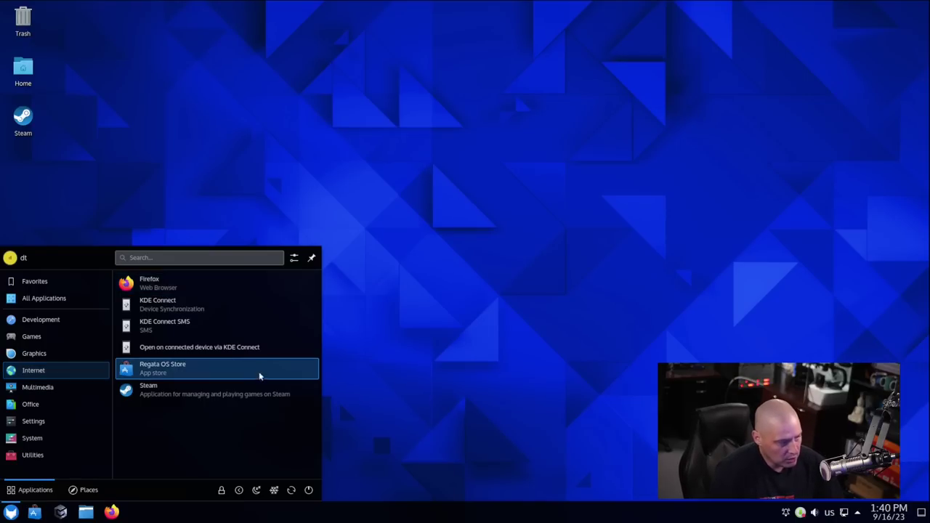
click(237, 282)
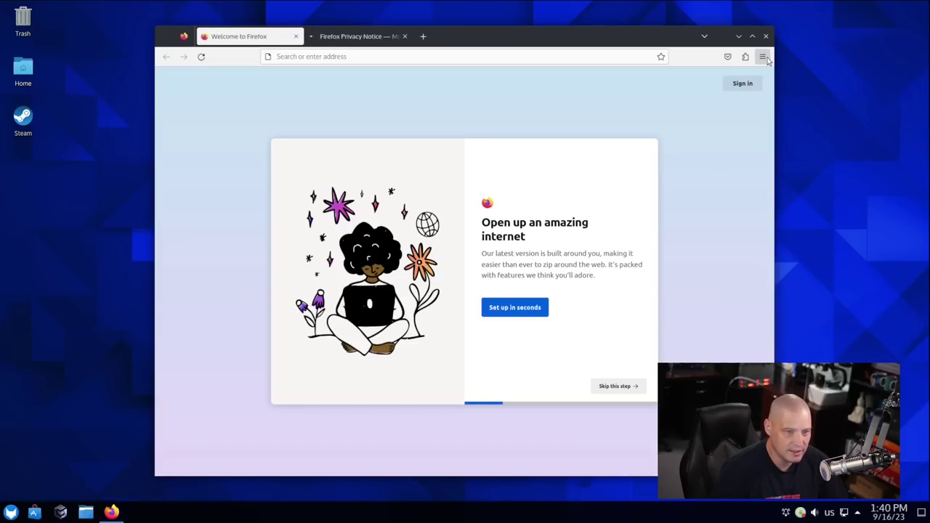
click(762, 56)
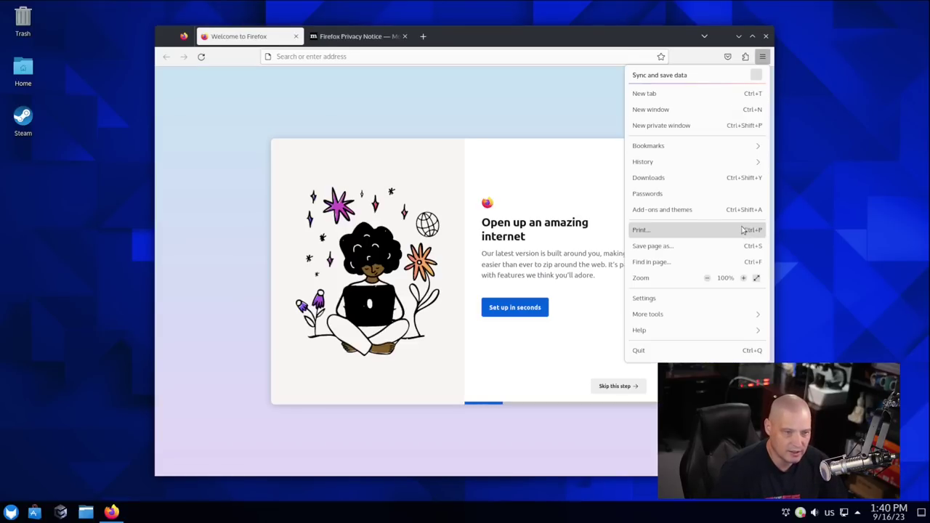
click(668, 332)
click(676, 193)
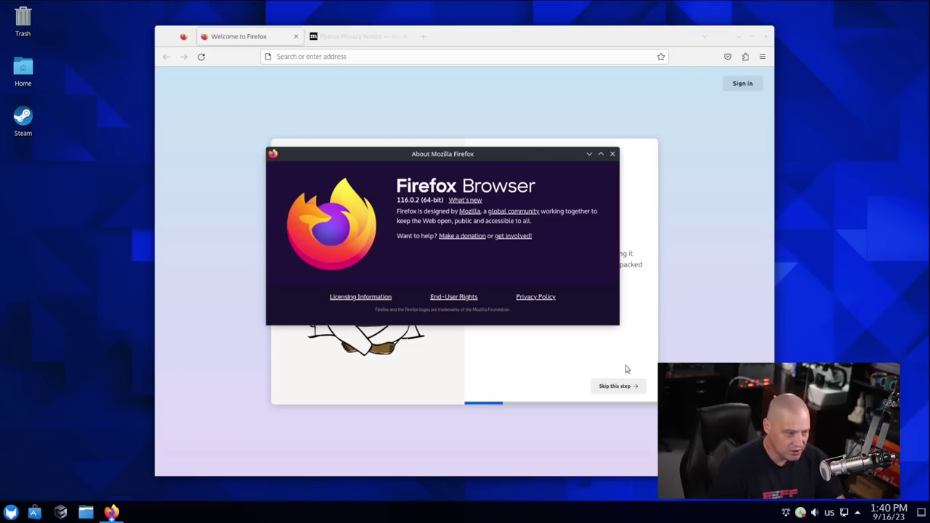
click(613, 154)
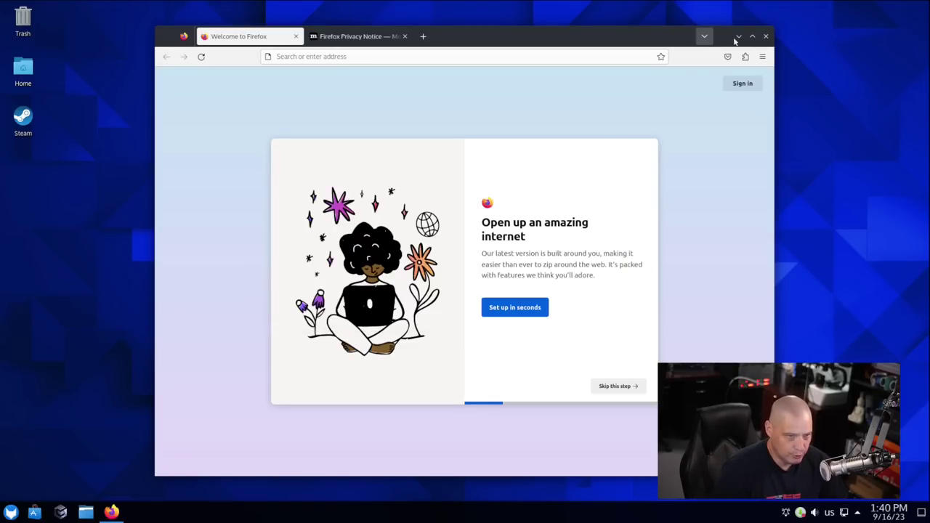
click(739, 36)
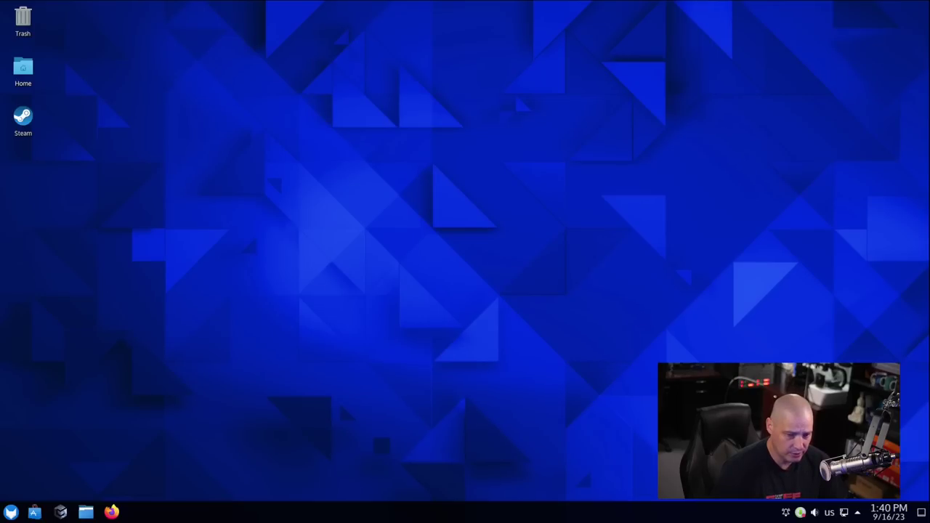
Launch the Regata OS Store, shrink and reposition its window, and reload the Discover page.
click(11, 512)
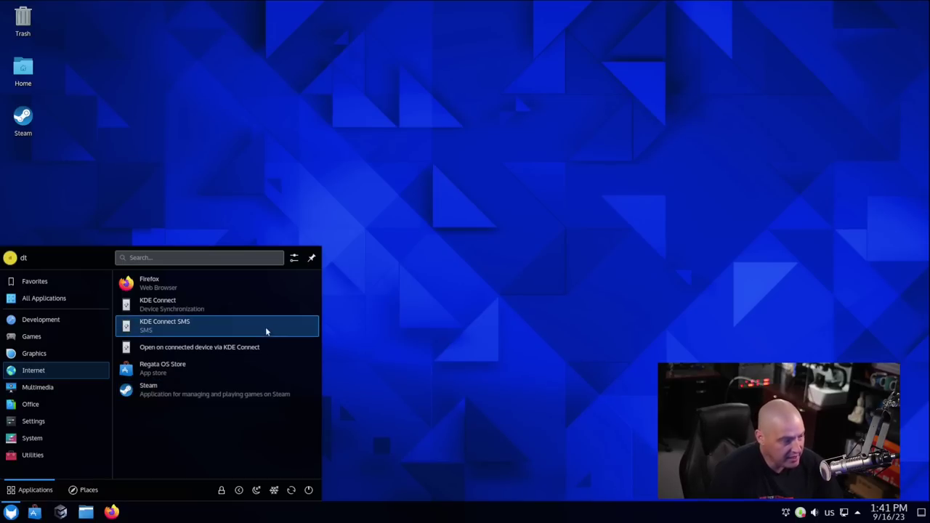
click(213, 371)
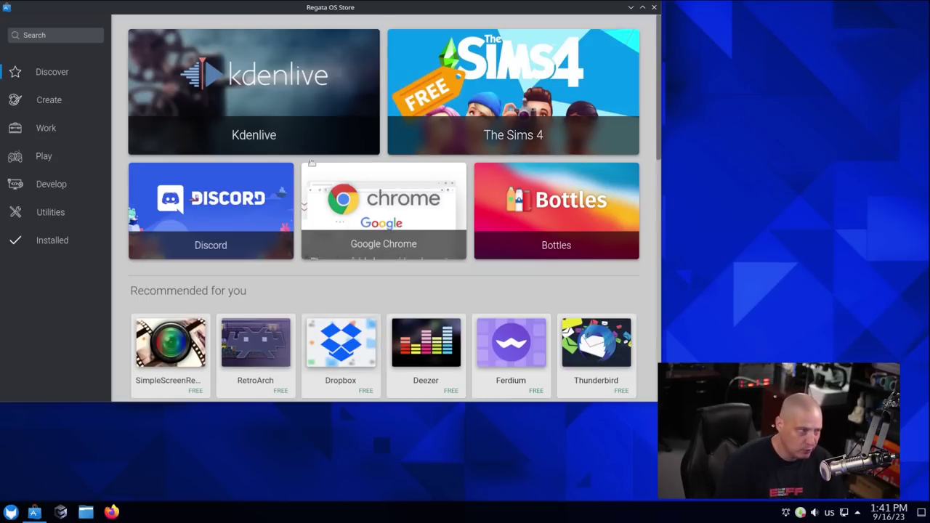
drag(268, 12, 315, 37)
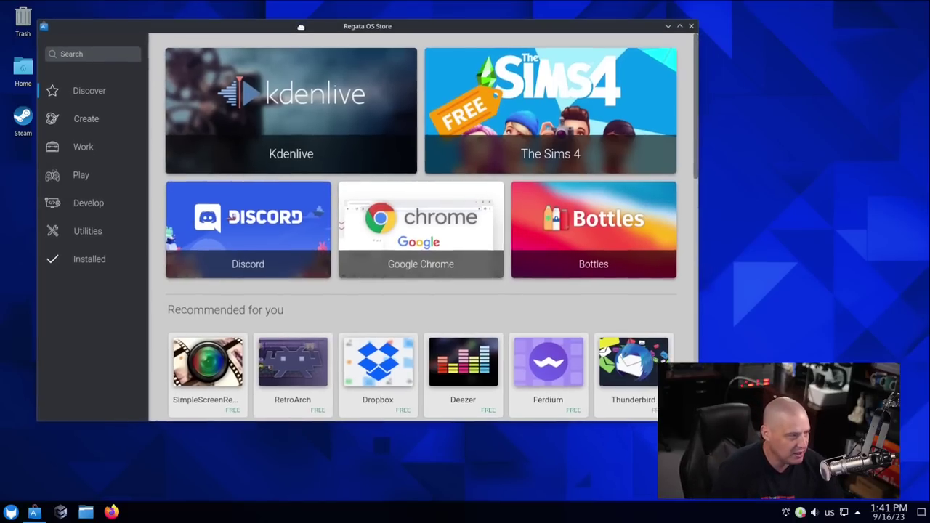
drag(336, 58, 317, 50)
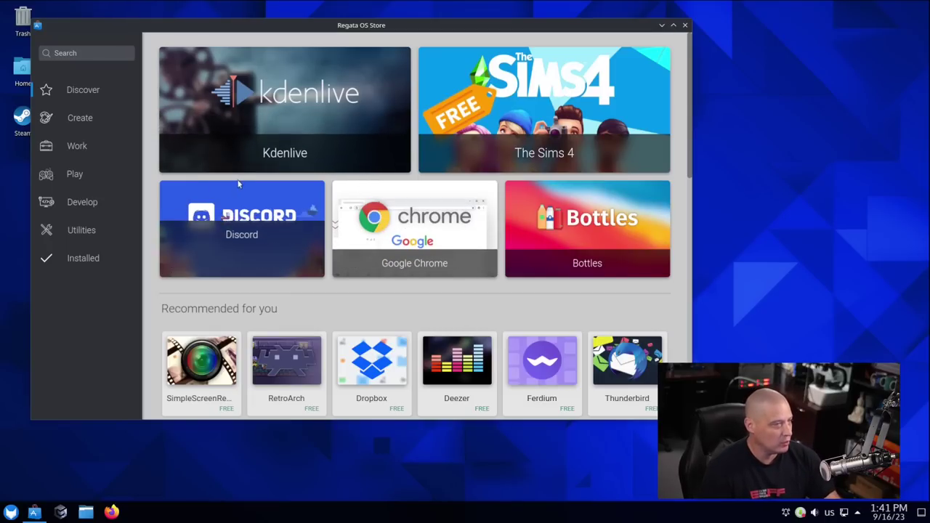
click(92, 91)
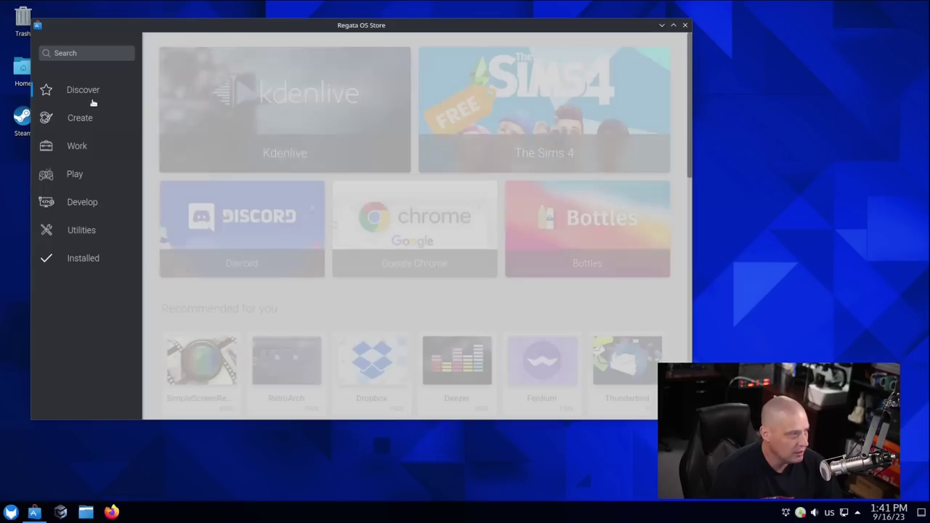
Scroll through the Discover page's app collections and back up to the featured banners.
scroll(306, 269, down, 5)
scroll(306, 269, up, 8)
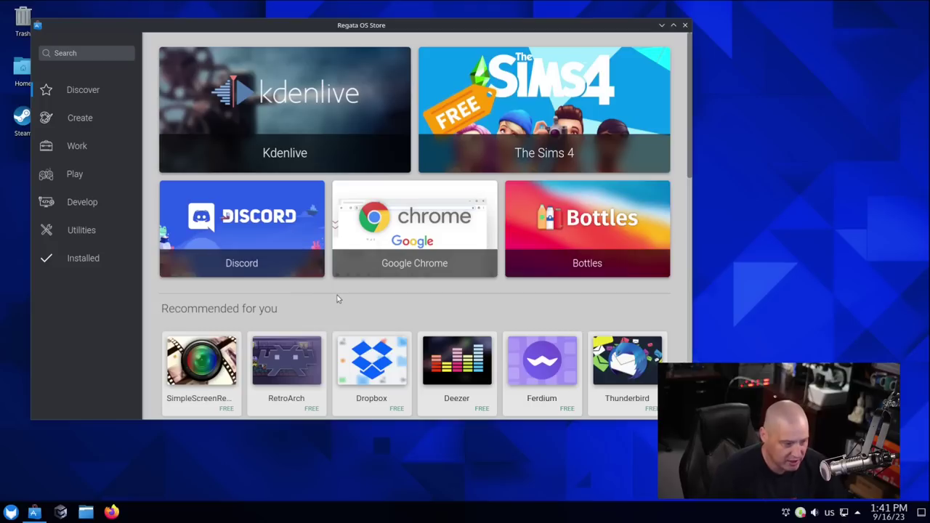
scroll(336, 309, down, 3)
scroll(347, 328, down, 5)
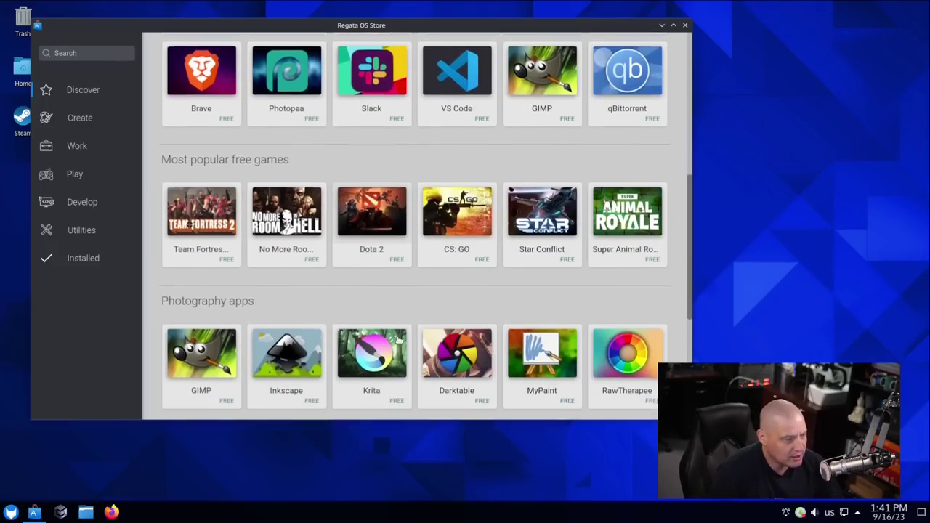
scroll(397, 337, up, 1)
scroll(398, 337, up, 7)
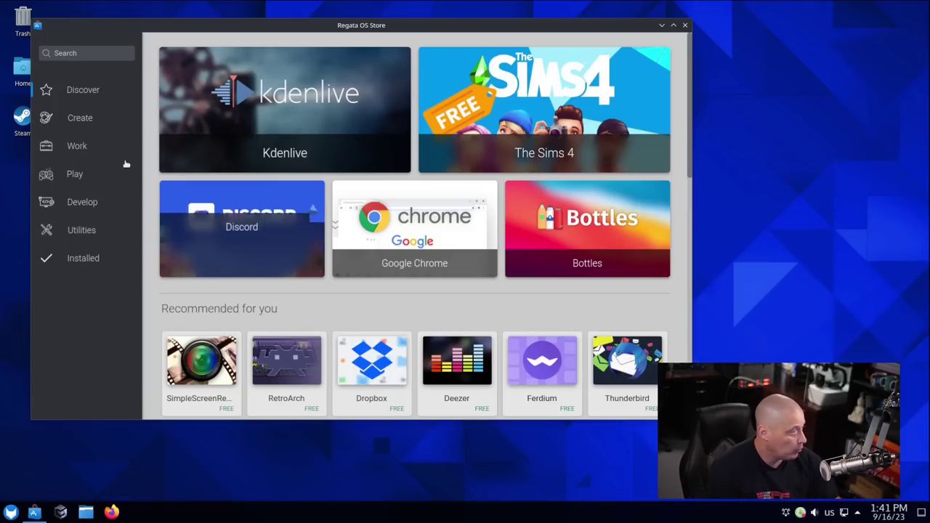
Open the Create category and browse OBS Studio, DaVinci Resolve and the photography, art, video and audio rows.
click(90, 122)
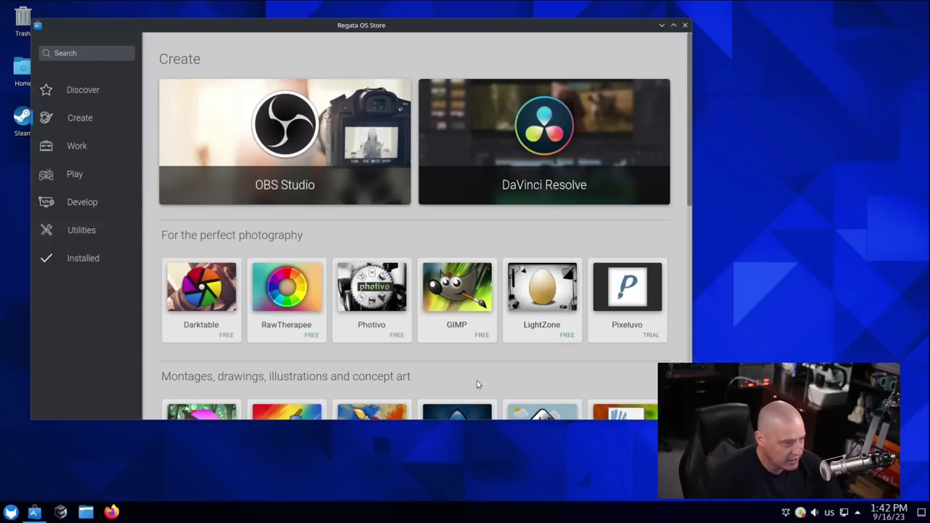
scroll(504, 390, down, 2)
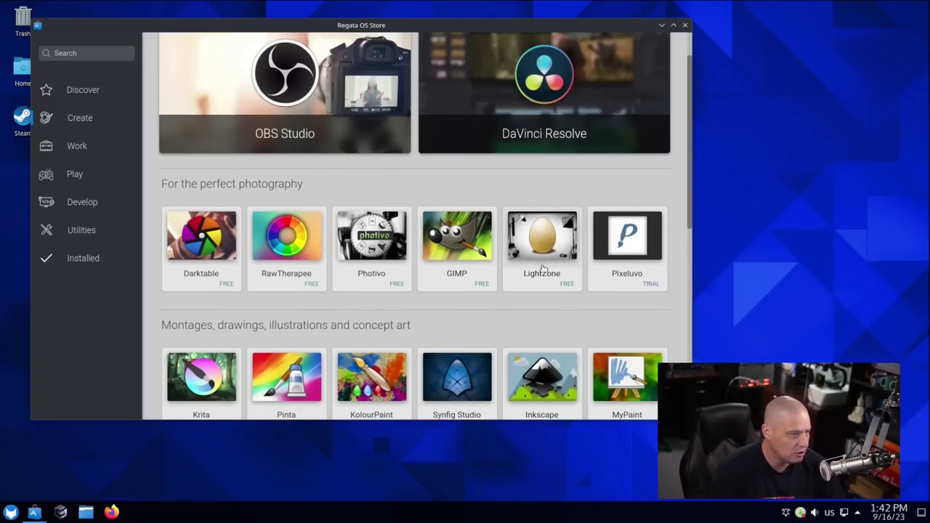
scroll(545, 161, up, 2)
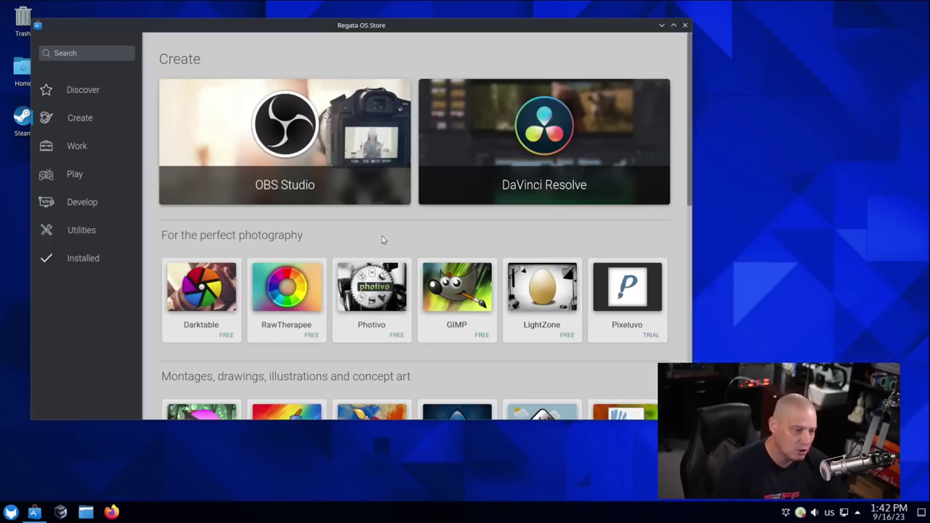
scroll(391, 232, down, 1)
scroll(391, 227, down, 4)
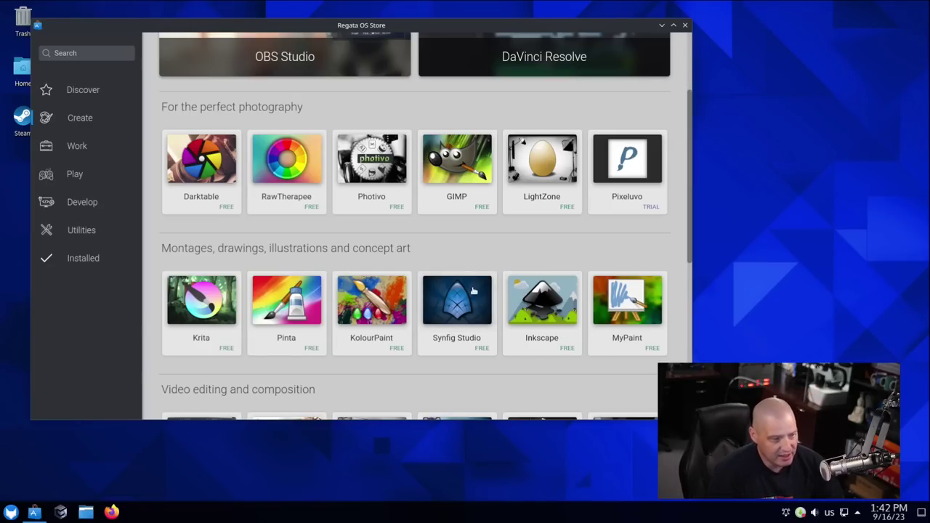
scroll(529, 378, down, 3)
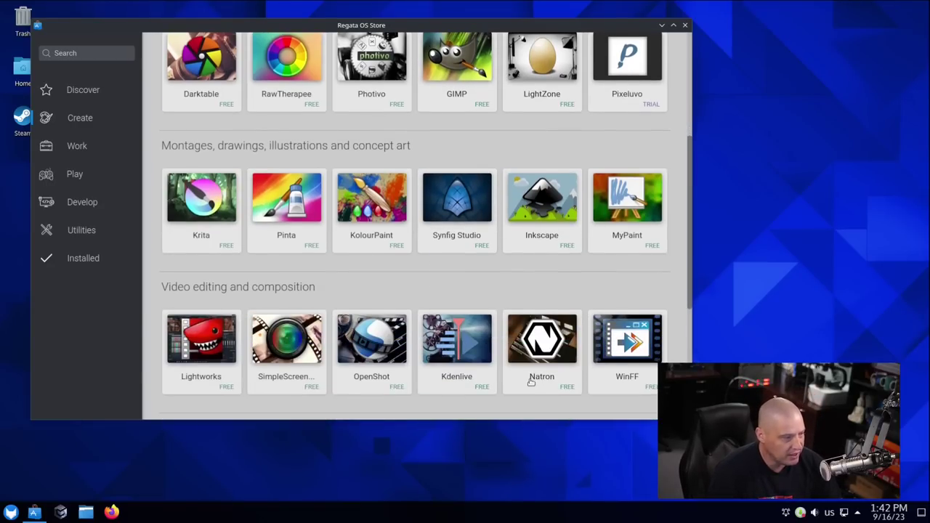
scroll(549, 400, down, 2)
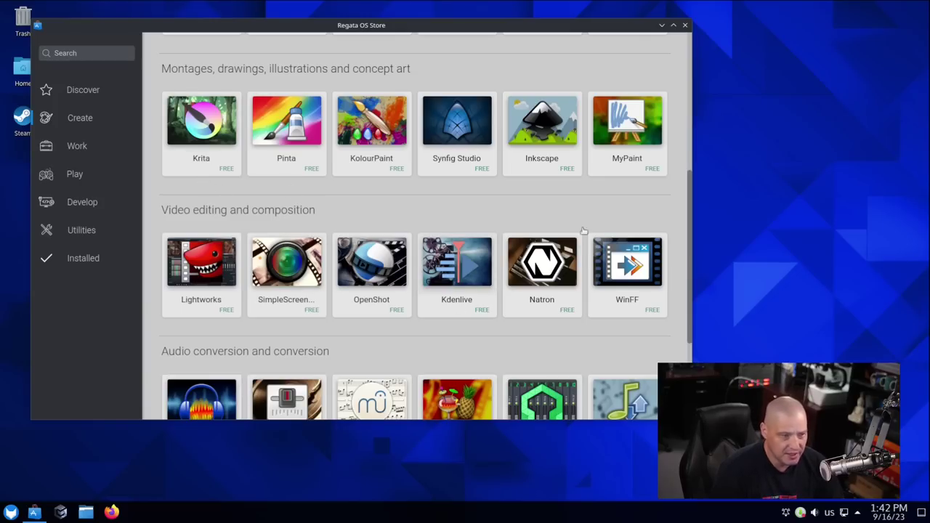
scroll(596, 376, down, 1)
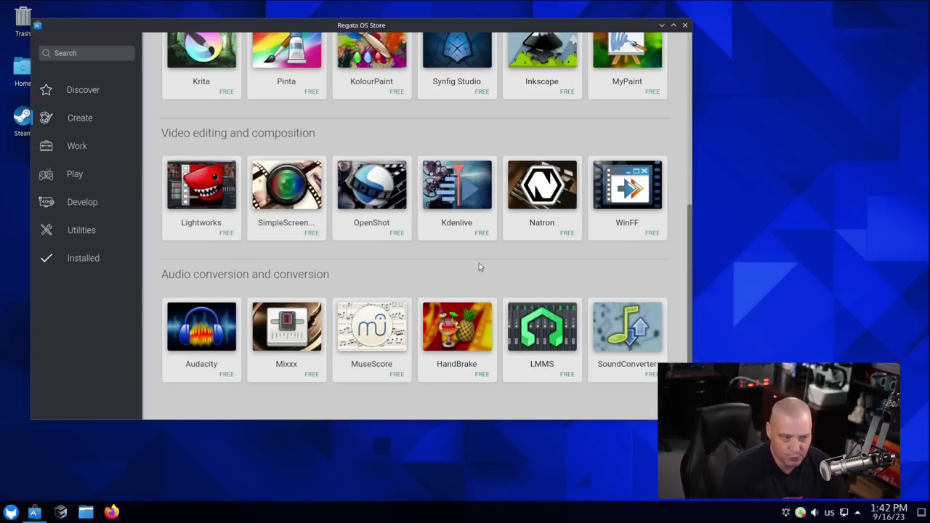
scroll(526, 266, up, 4)
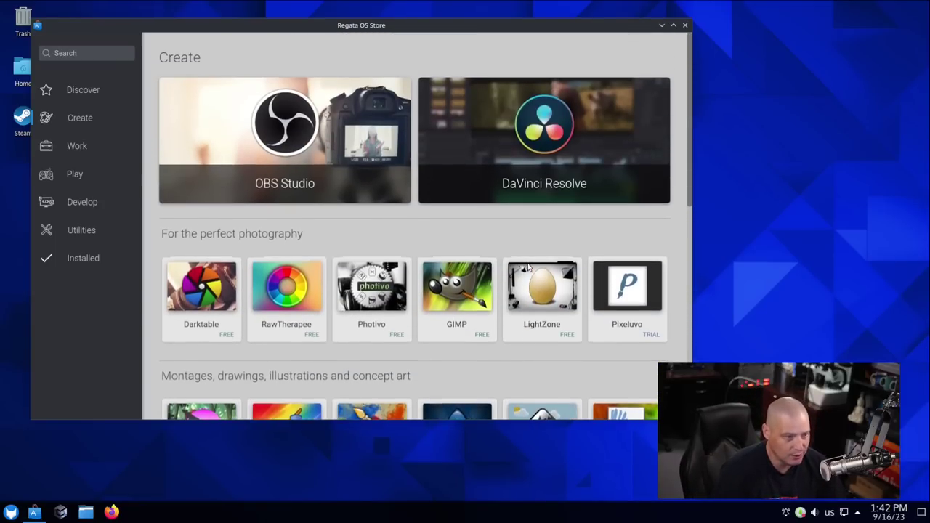
Scroll past the Create category's video and audio apps to the footer, then back up.
scroll(528, 266, down, 5)
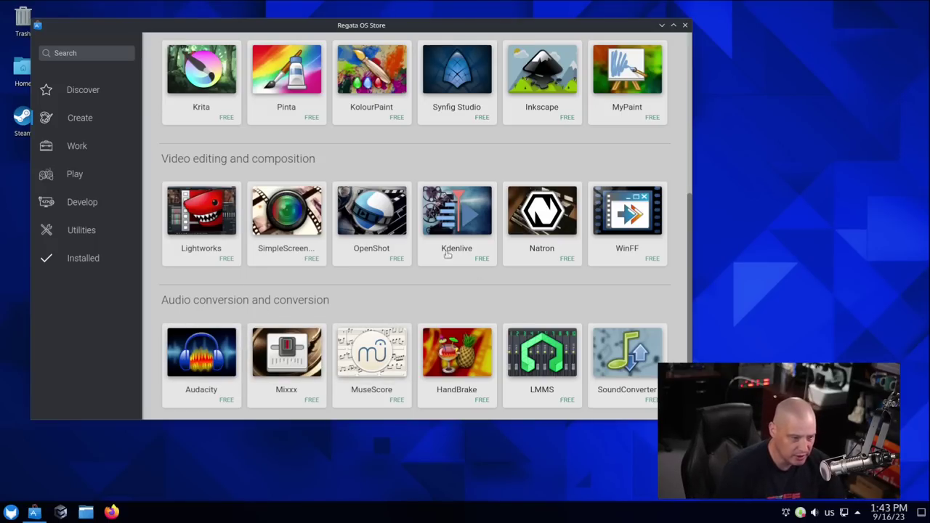
scroll(476, 324, down, 3)
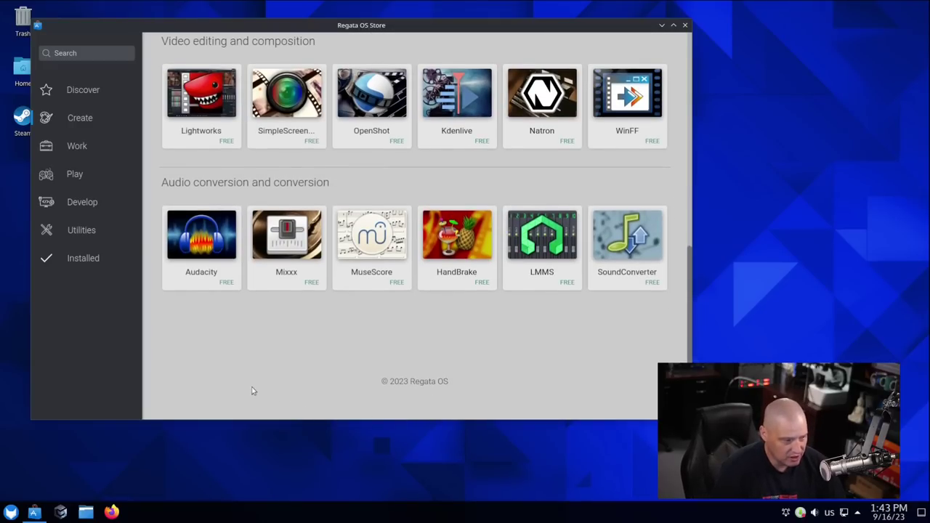
scroll(558, 387, up, 10)
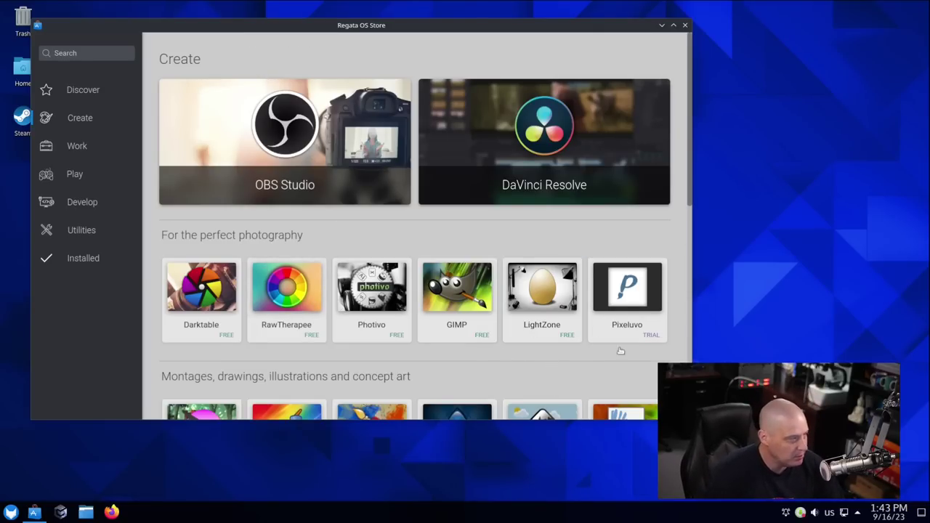
Close the app store, launch VLC media player, and accept its network access policy.
click(685, 24)
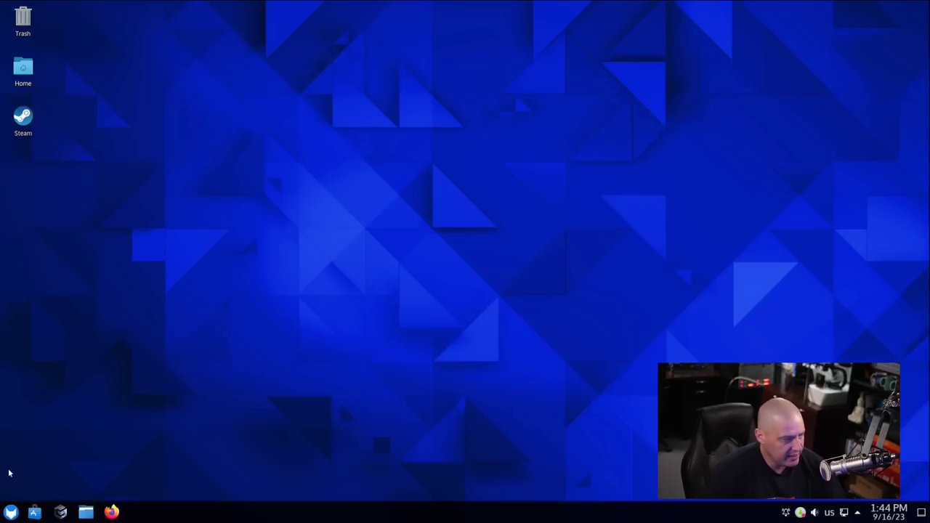
click(8, 514)
mouse_move(93, 396)
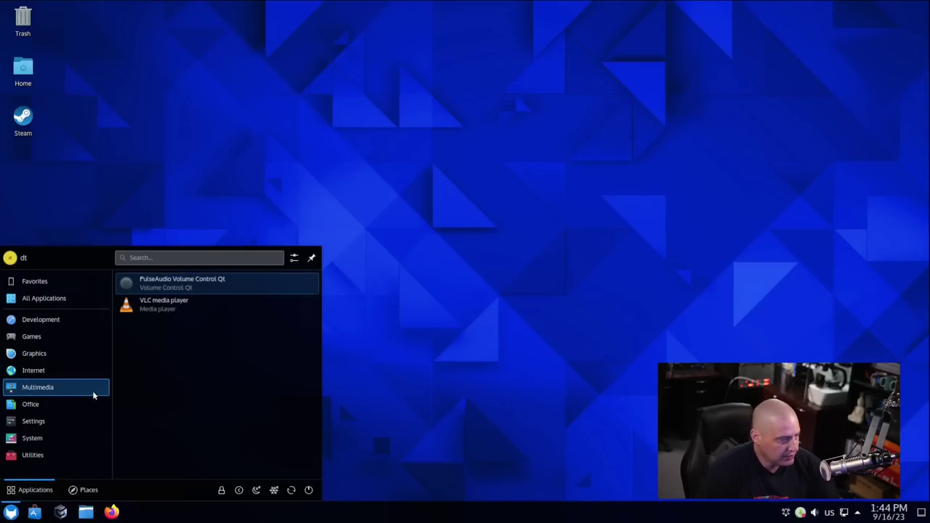
click(192, 308)
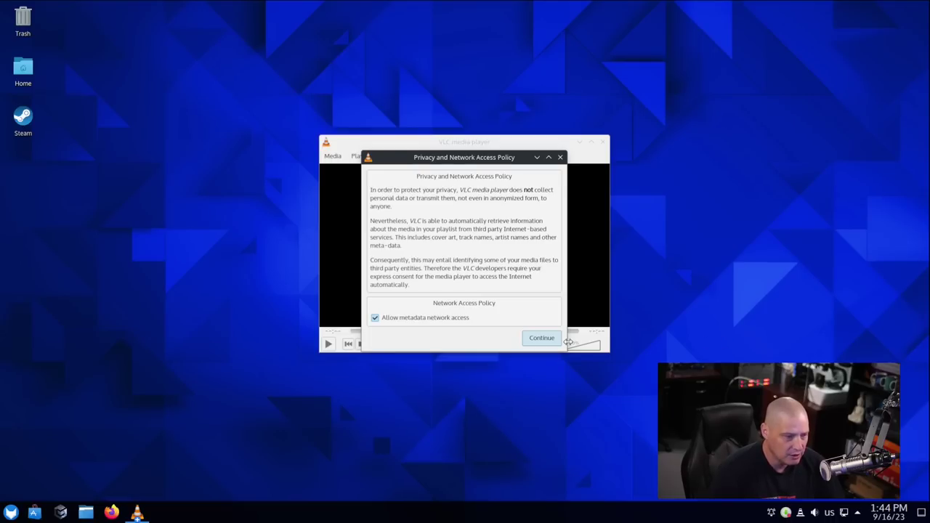
click(541, 342)
Confirm VLC version 3.0.18 Vetinari in Help > About, then move the window upper left.
click(524, 156)
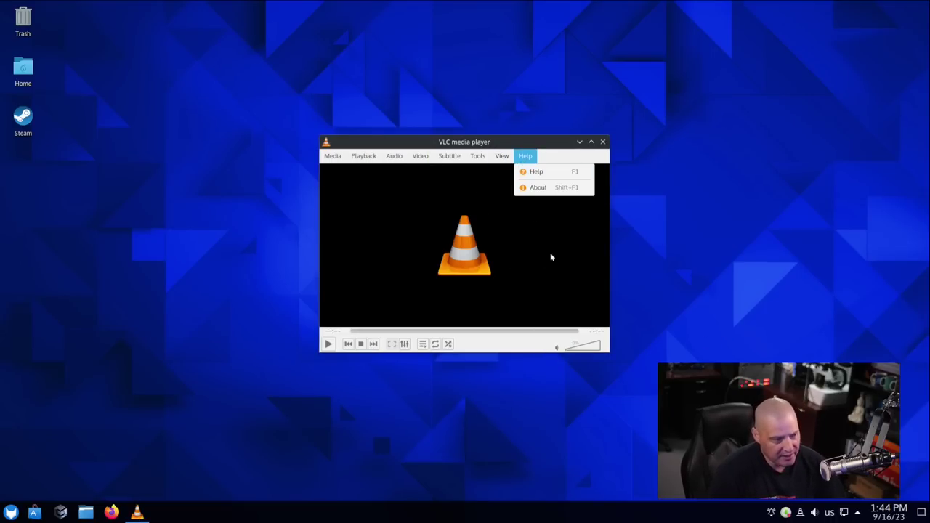
click(545, 186)
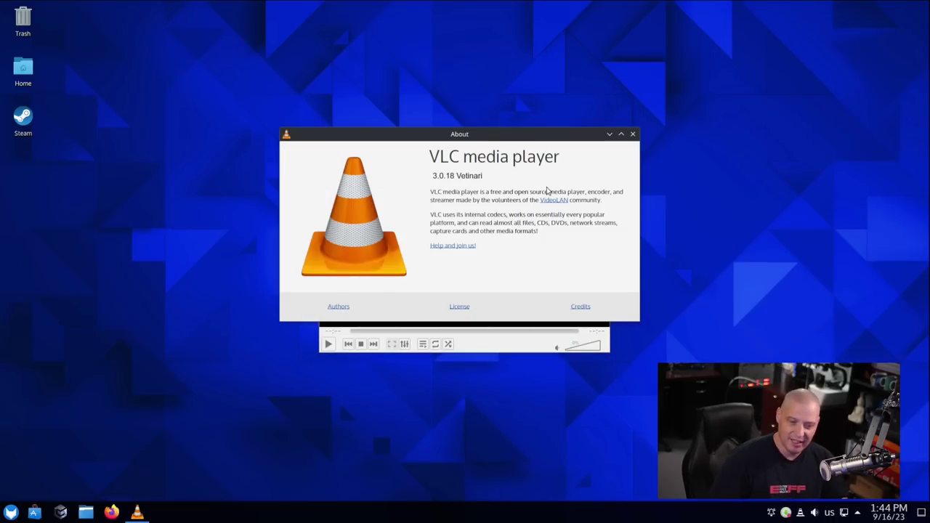
click(11, 512)
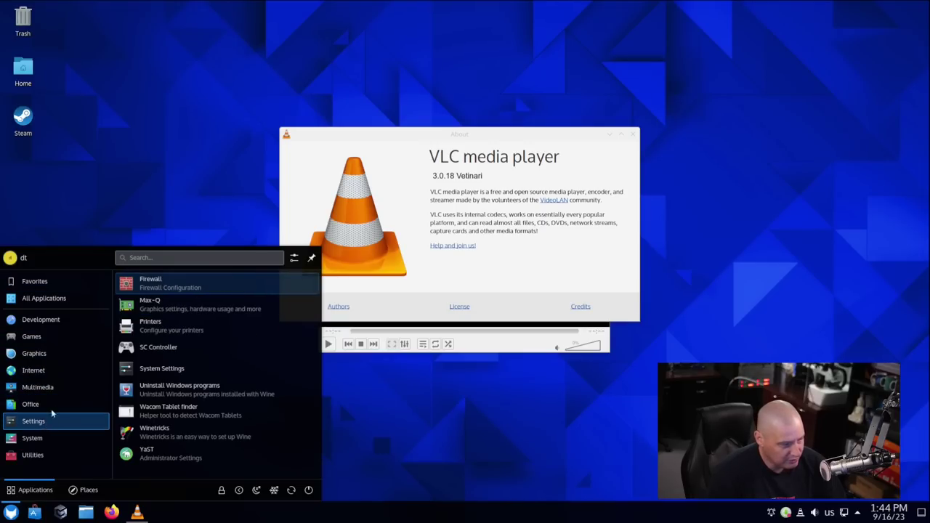
click(521, 420)
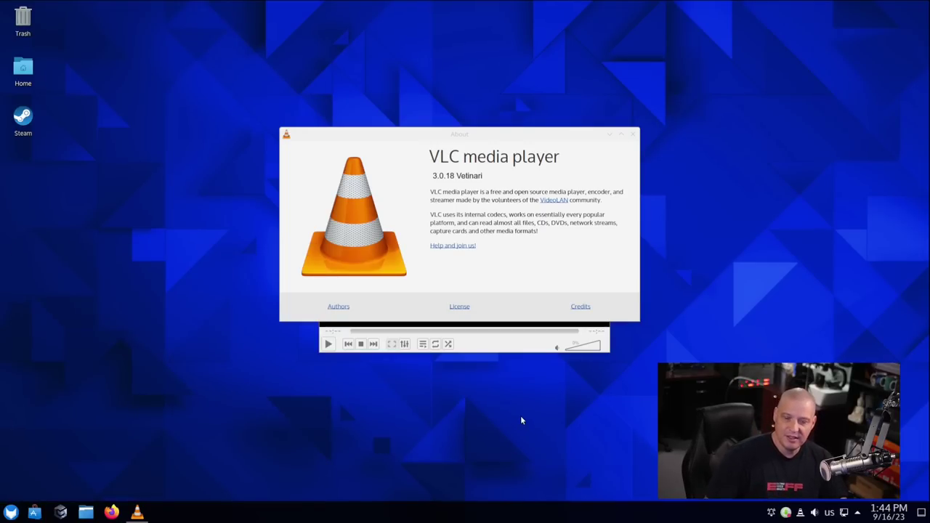
click(633, 134)
drag(436, 148, 298, 87)
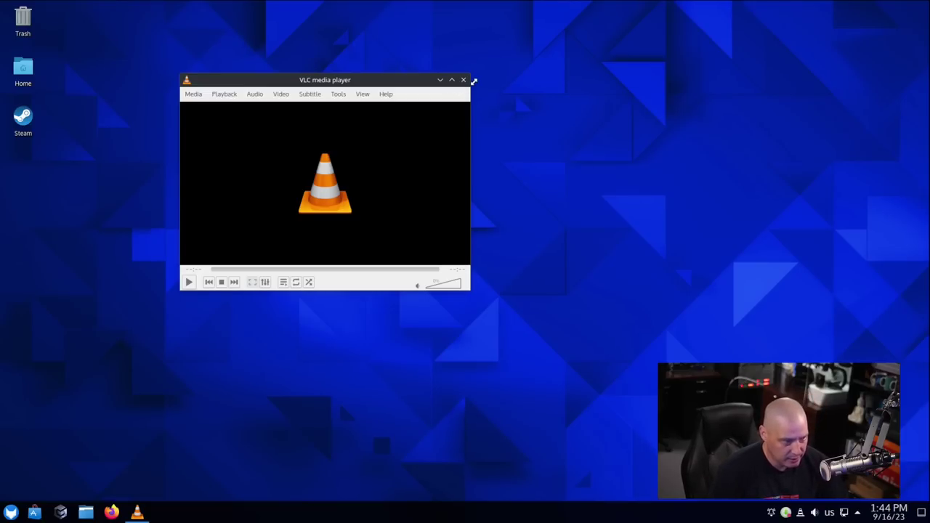
Close VLC, open System Settings, select Breeze Dark, and close the window without applying.
click(463, 79)
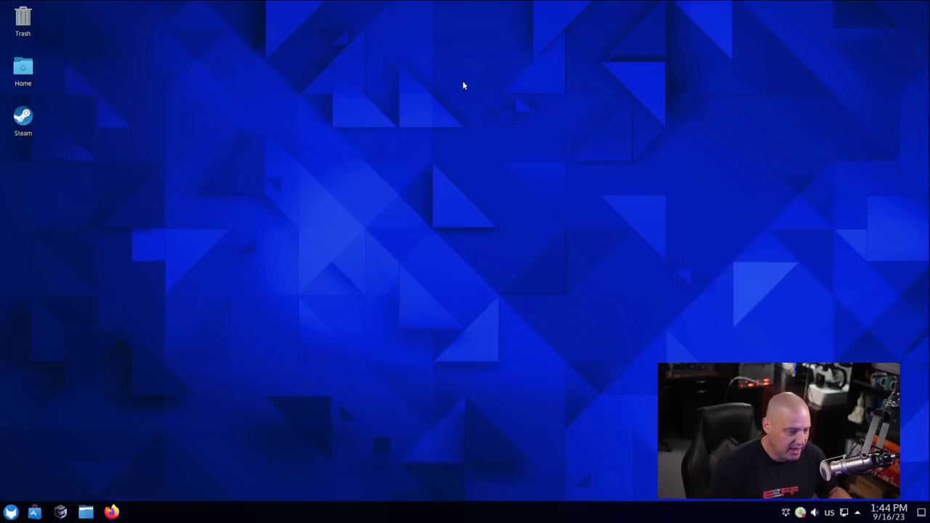
click(11, 513)
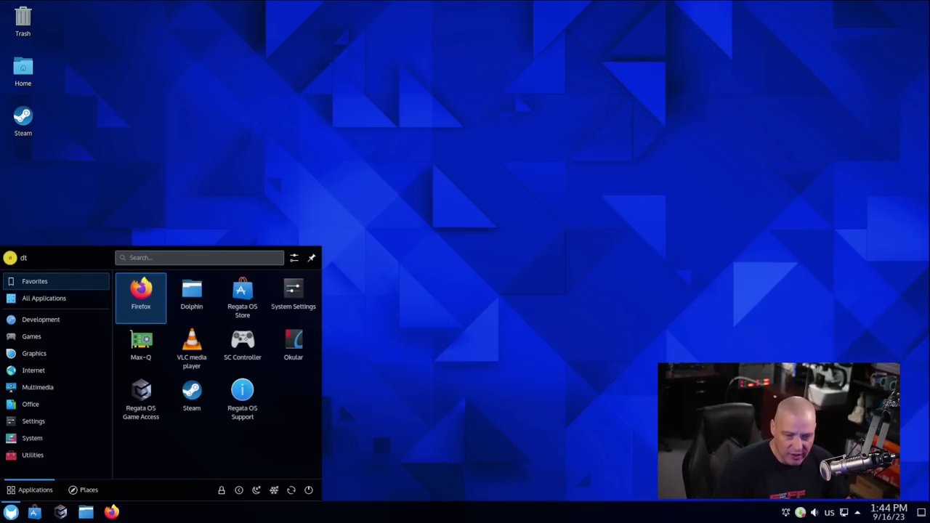
click(67, 410)
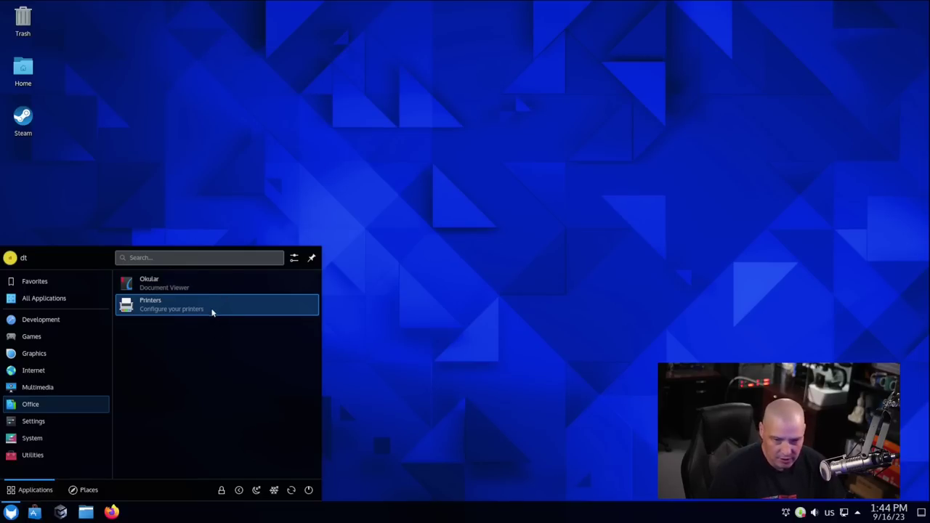
click(56, 419)
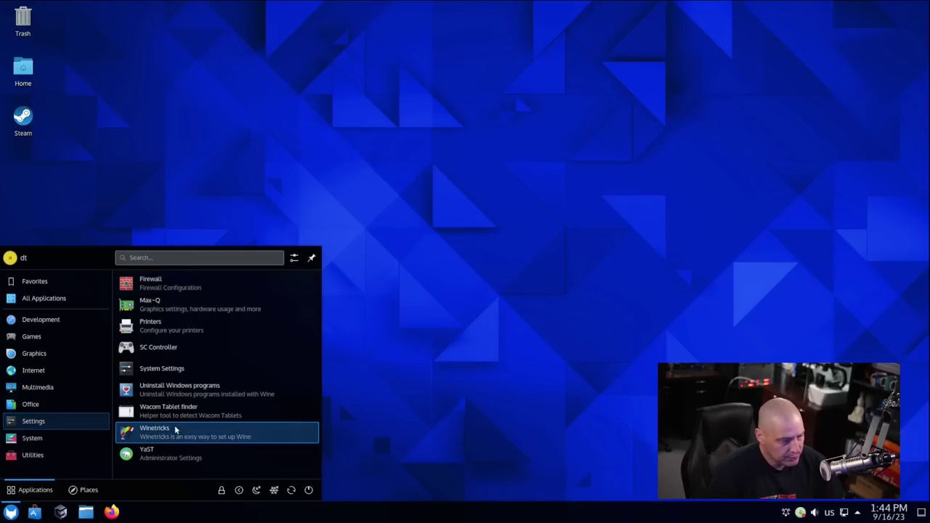
click(253, 367)
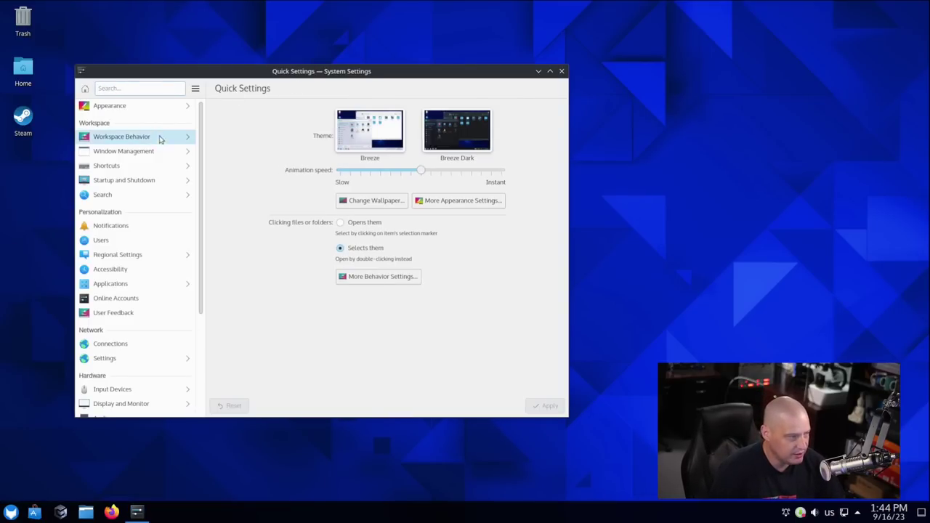
click(473, 131)
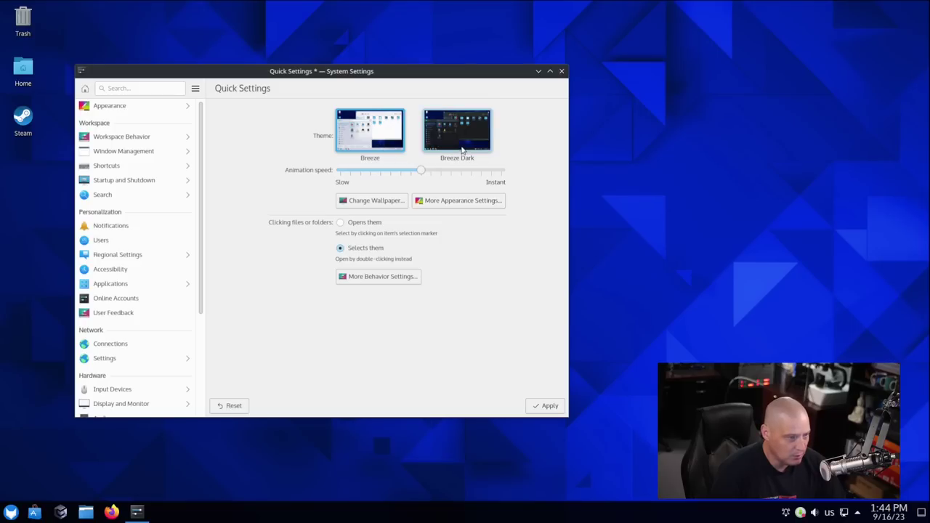
click(562, 72)
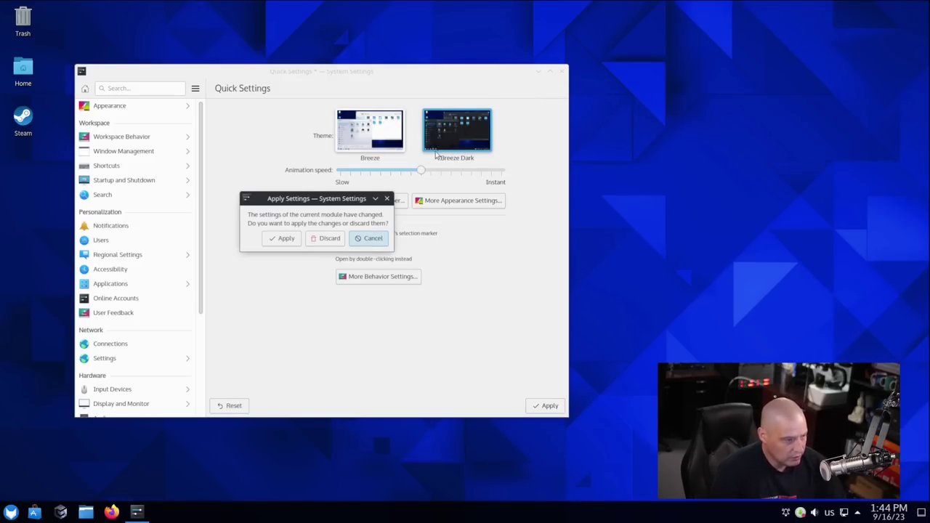
Discard the Breeze Dark change, launch YaST with the administrator password, and enlarge its window.
click(324, 240)
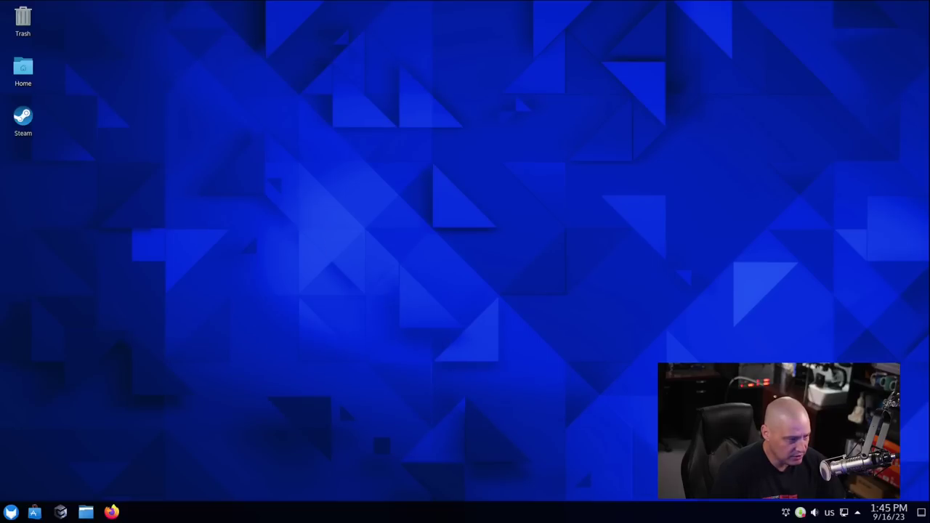
key(super)
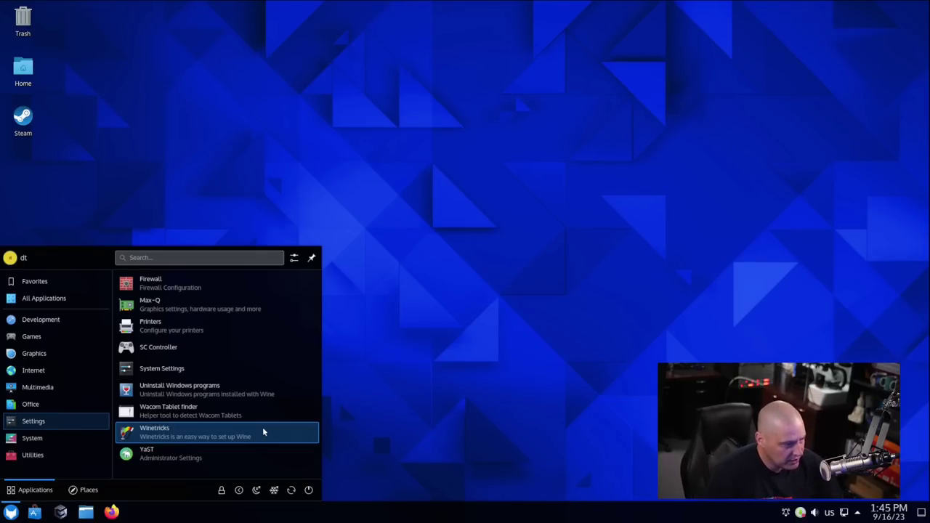
click(232, 456)
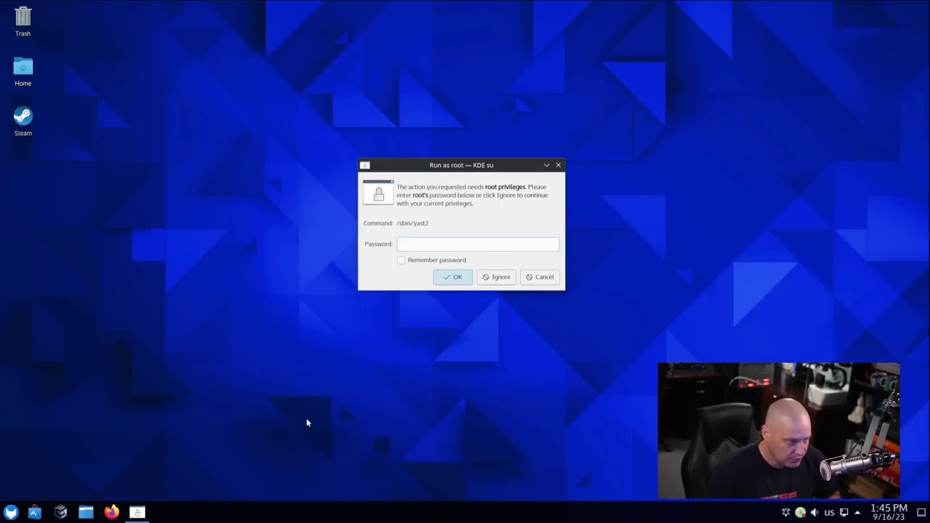
text(****)
key(Return)
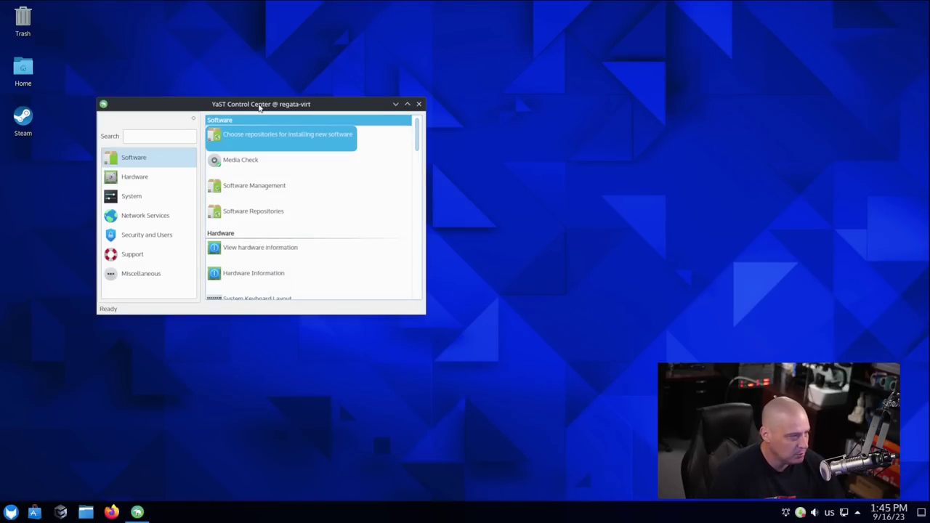
drag(260, 103, 380, 92)
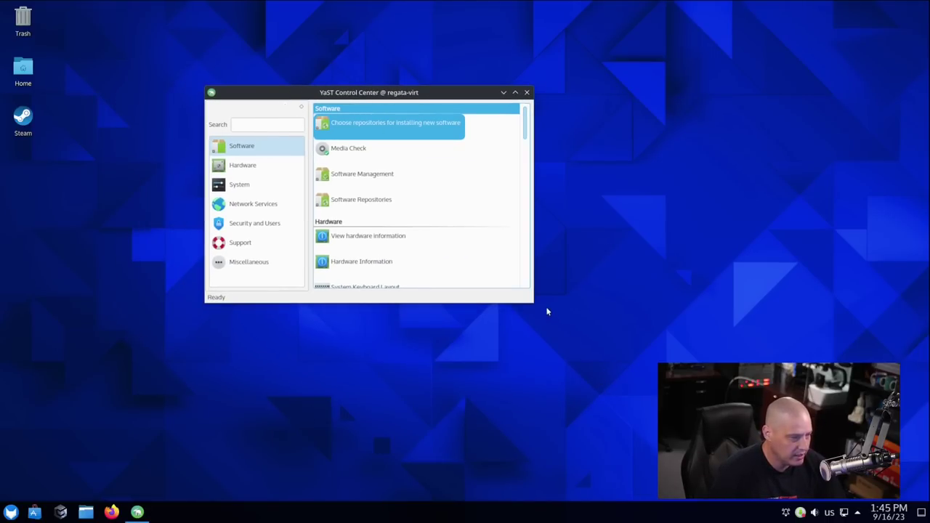
drag(532, 303, 585, 378)
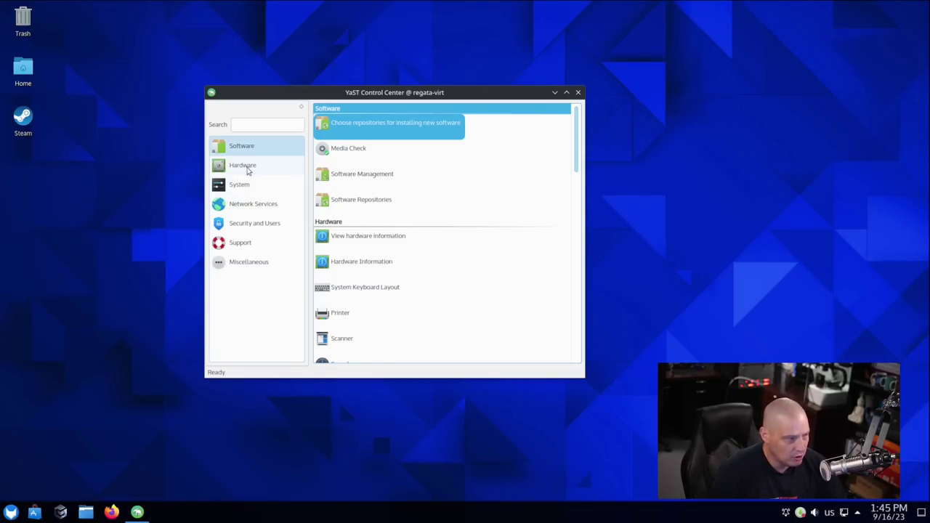
Browse Hardware, System, Network Services, Security and Users, and Miscellaneous, then close YaST.
click(236, 166)
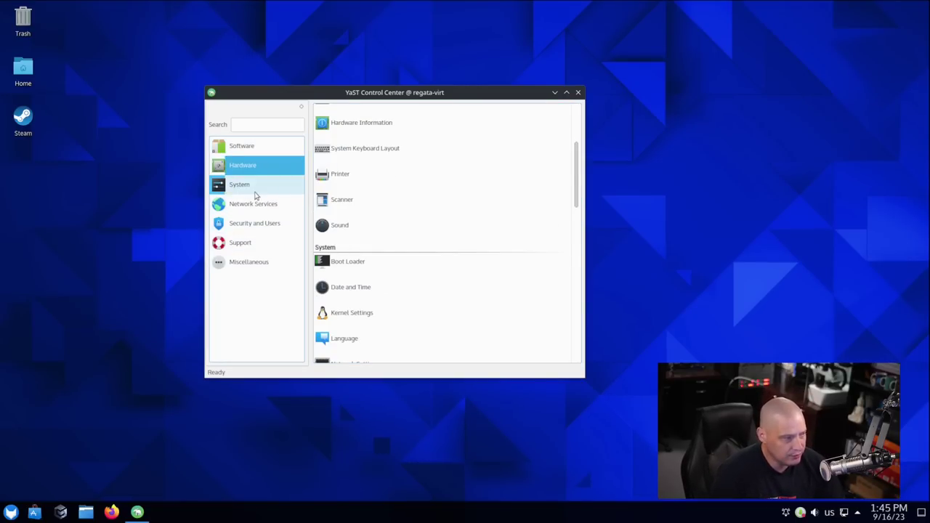
click(255, 186)
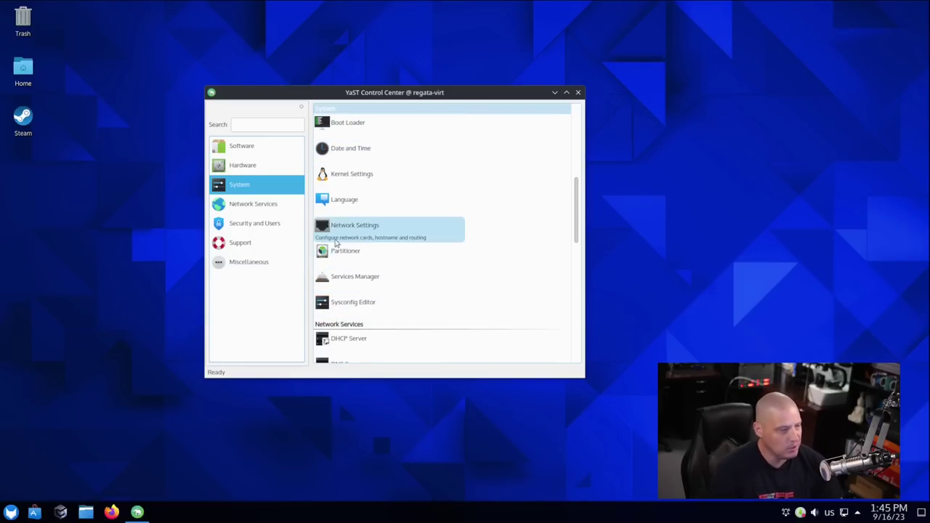
click(234, 207)
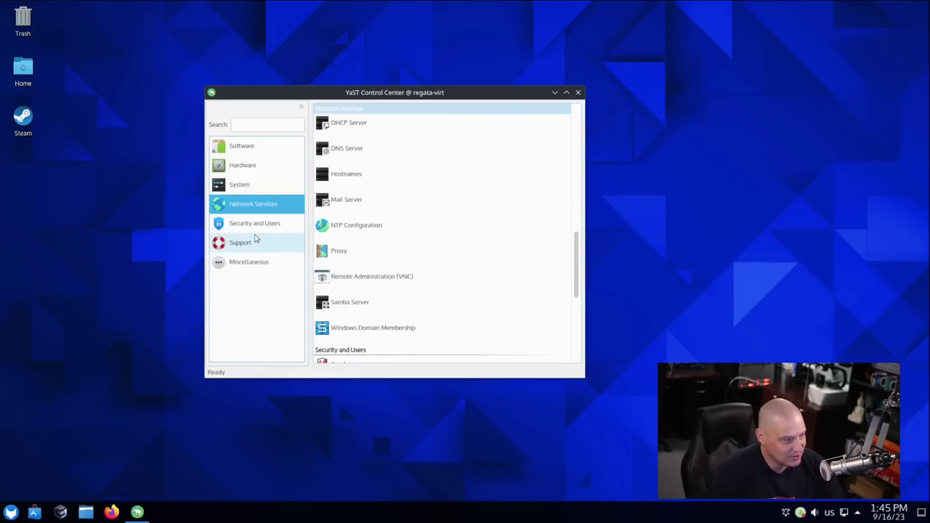
click(257, 228)
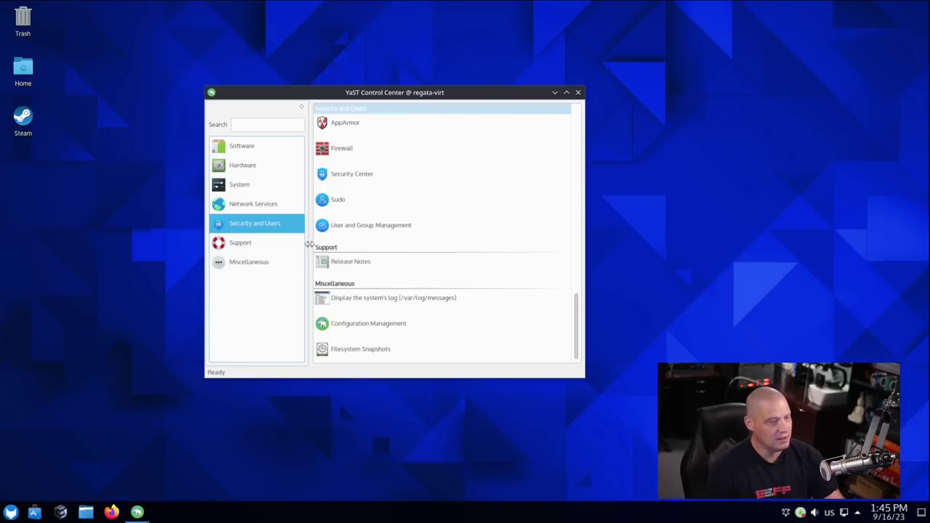
click(260, 264)
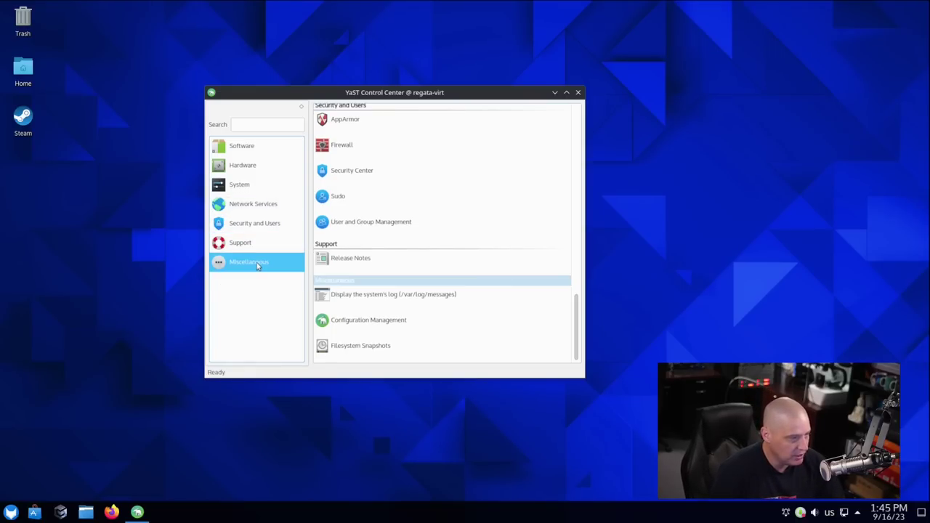
click(578, 92)
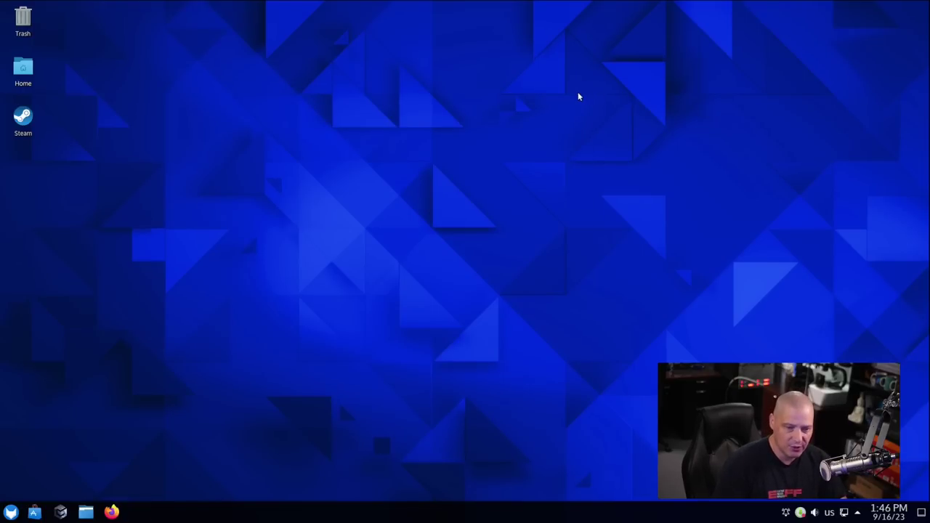
Open and close Dolphin, then reopen the launcher and scroll to the System tools.
key(super)
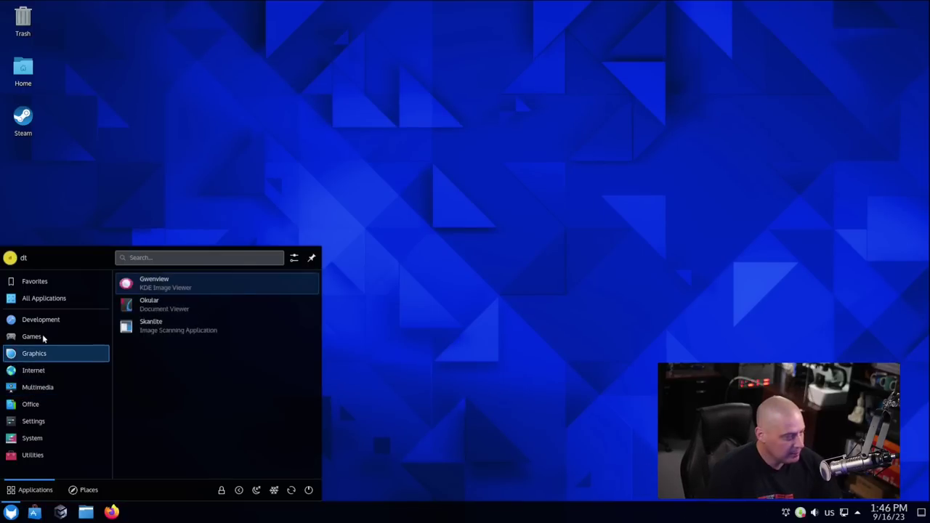
mouse_move(63, 436)
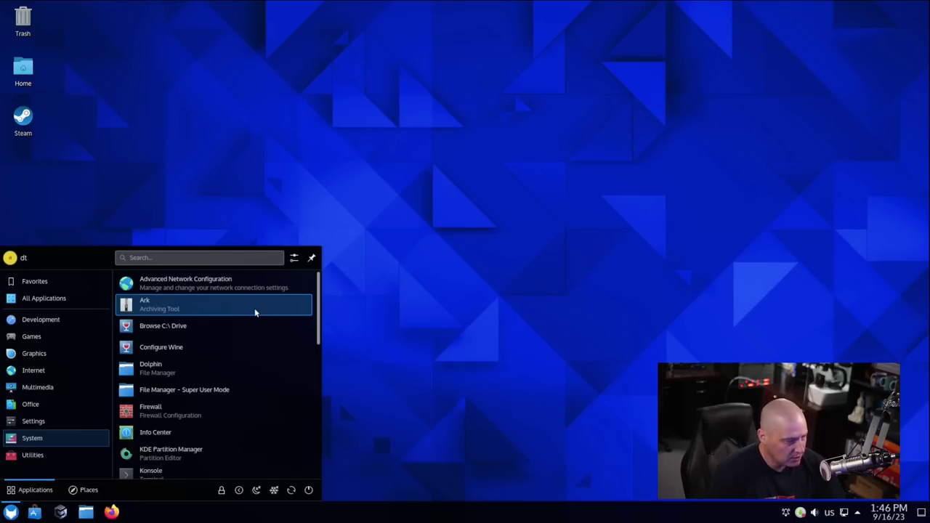
click(274, 372)
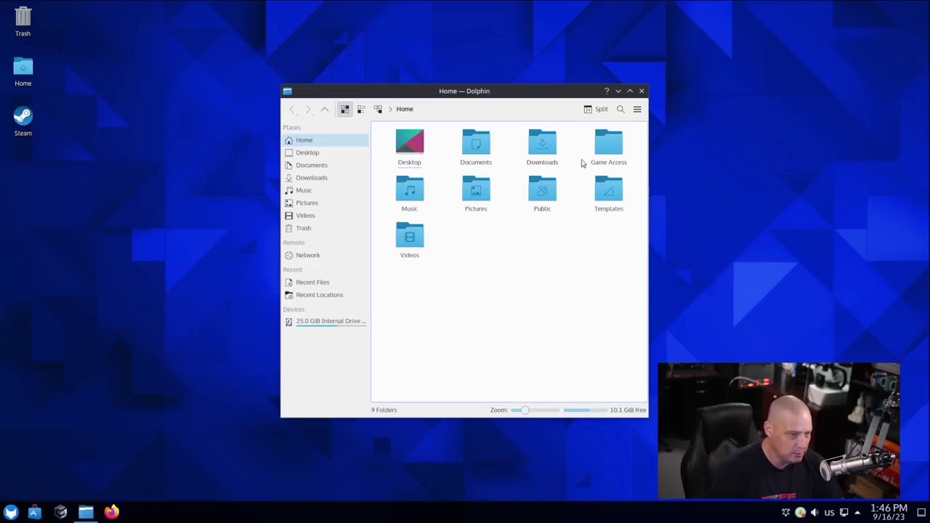
click(642, 91)
click(10, 512)
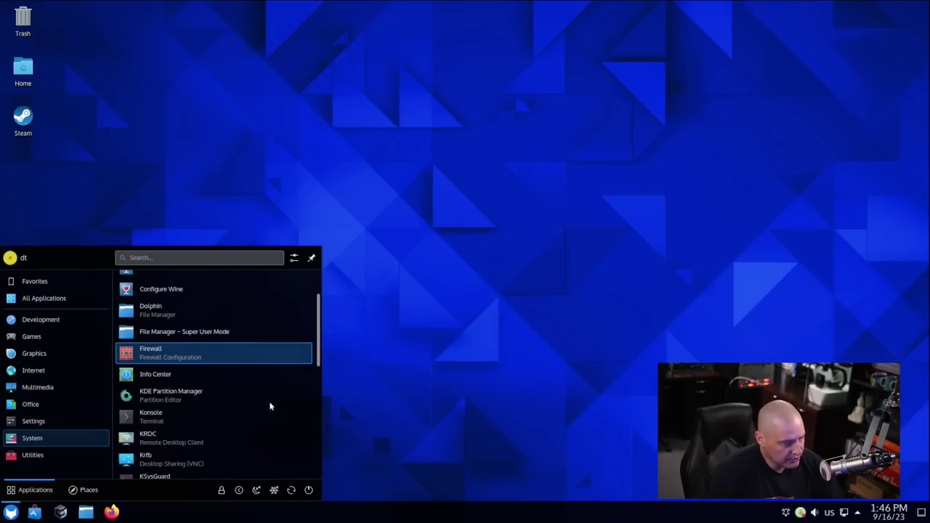
scroll(270, 381, down, 2)
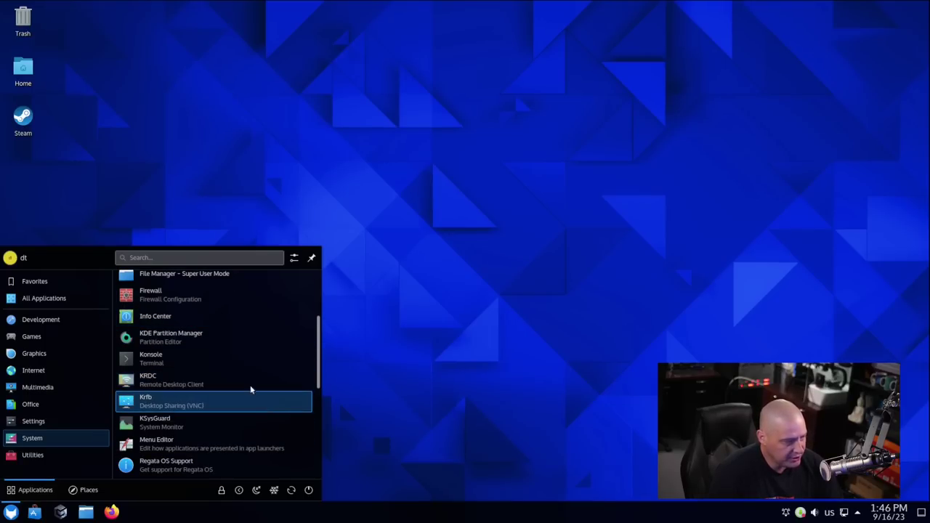
Open Konsole maximized with larger text and run 'uname -r', showing 6.4.10-lp154.5-default.
click(246, 359)
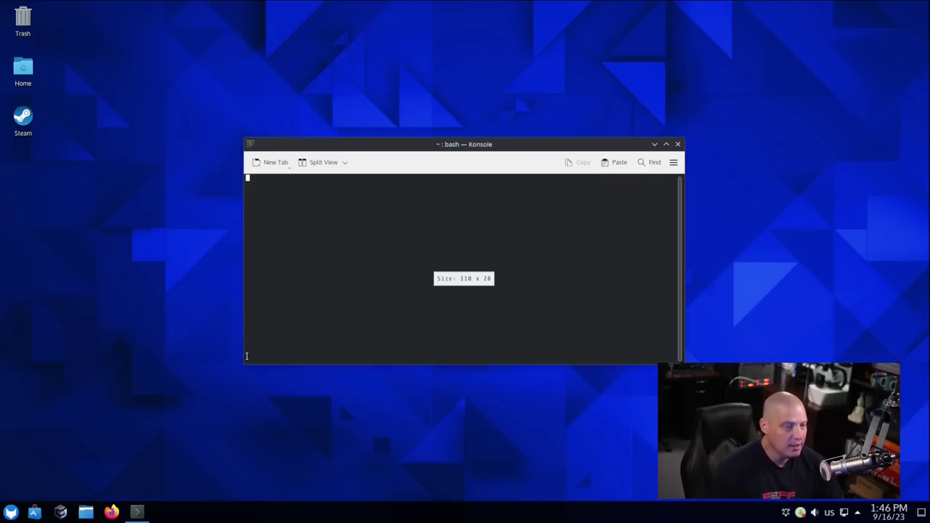
key(super+Page_Up)
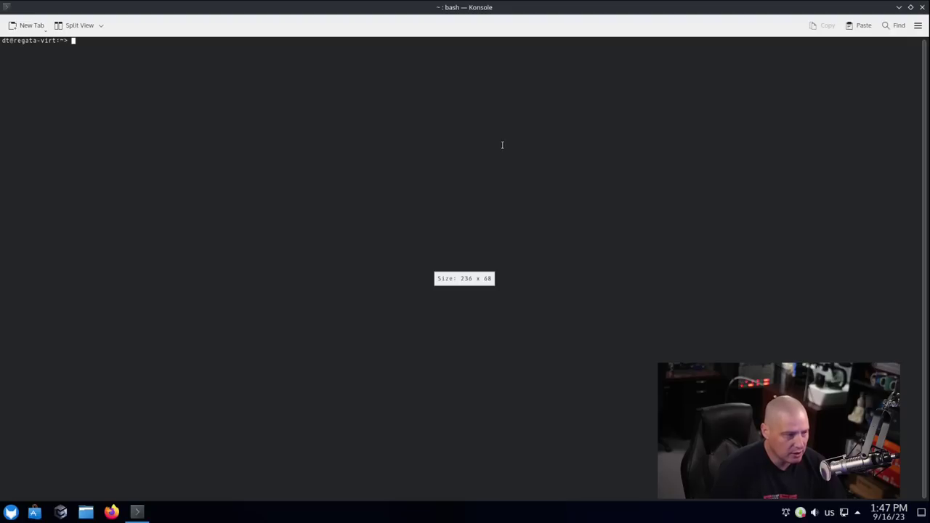
key(ctrl+plus)
key(ctrl+plus)
key(ctrl+plus)
key(ctrl+plus)
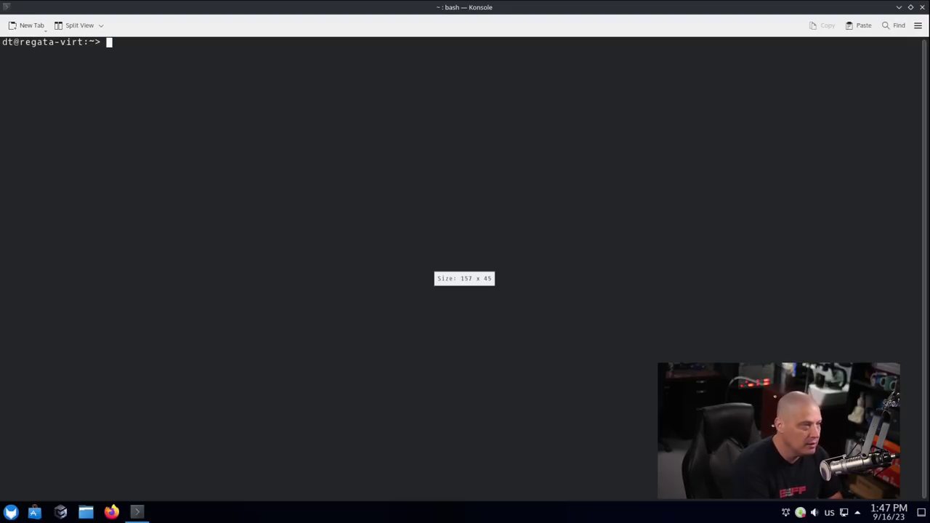
text(uname )
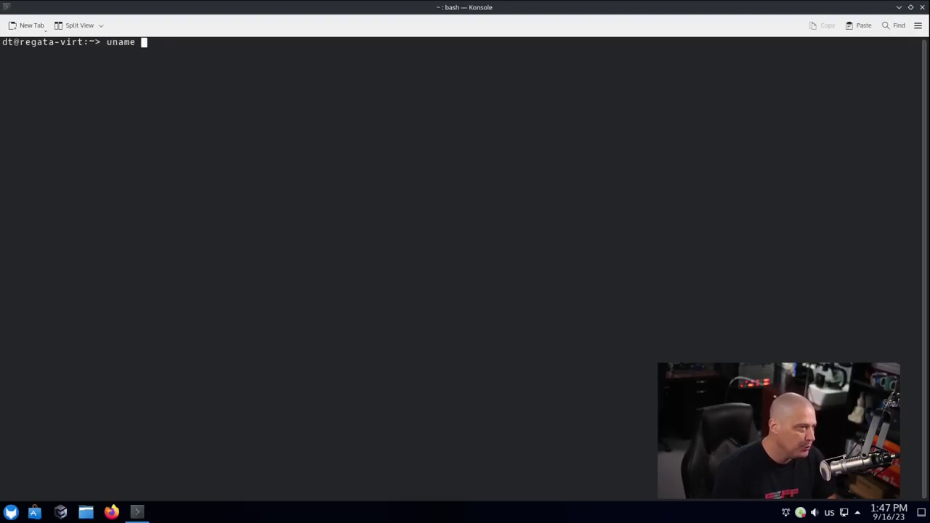
text(-r)
key(Return)
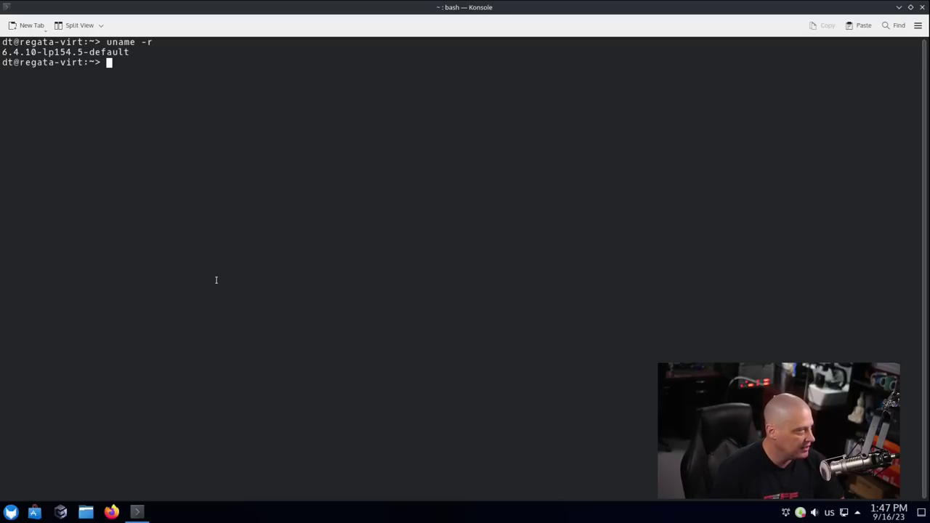
Run 'whereis pipewire' and select the /usr/bin/pipewire path in the enlarged output.
text(whereis pipewire)
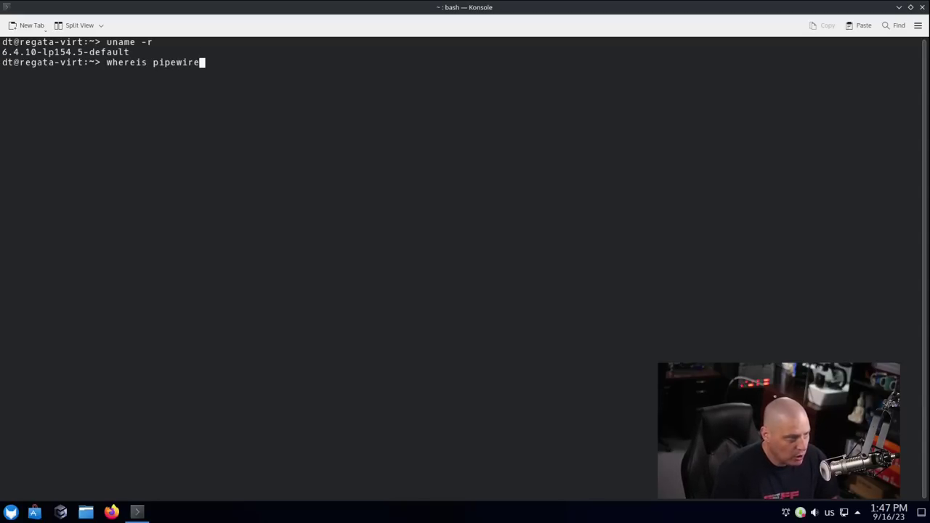
key(Return)
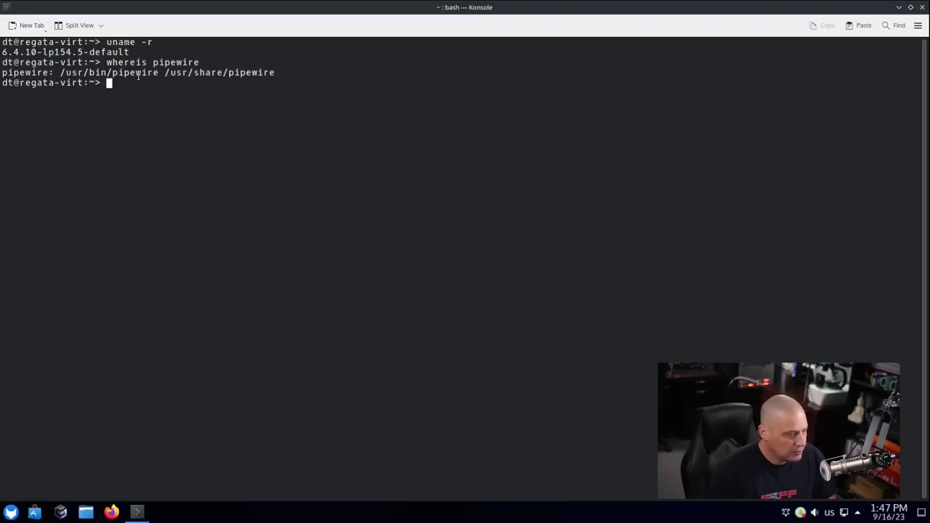
key(ctrl+plus)
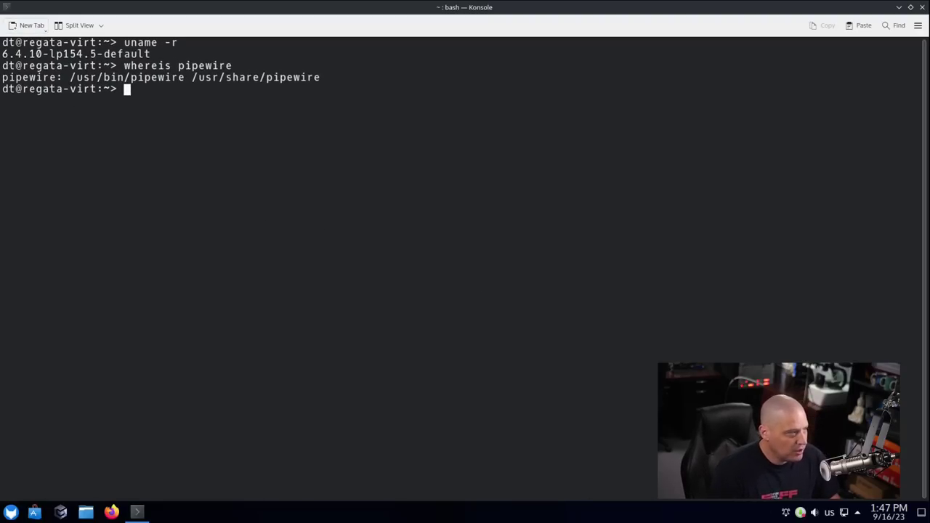
drag(65, 77, 183, 77)
click(413, 301)
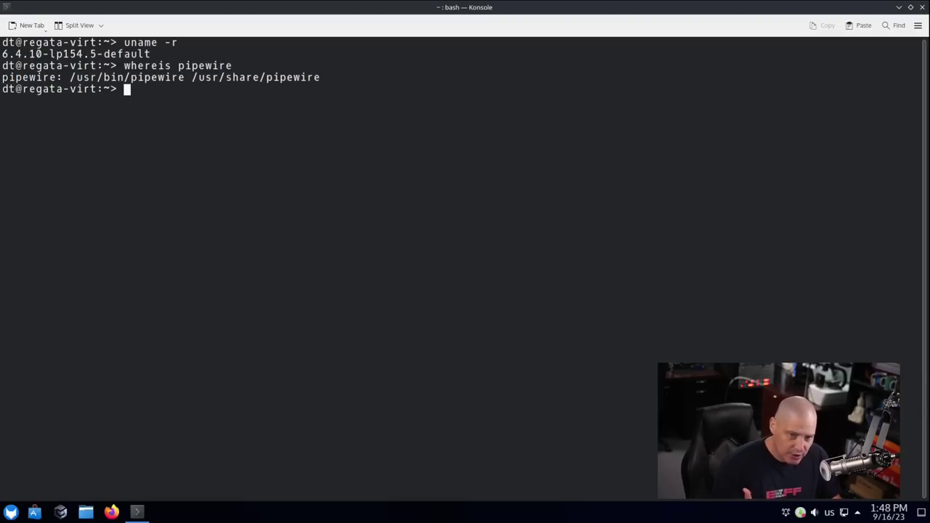
Run 'zypper search -i', pipe it through 'wc -l', and select the 2995 package count.
text(zypper)
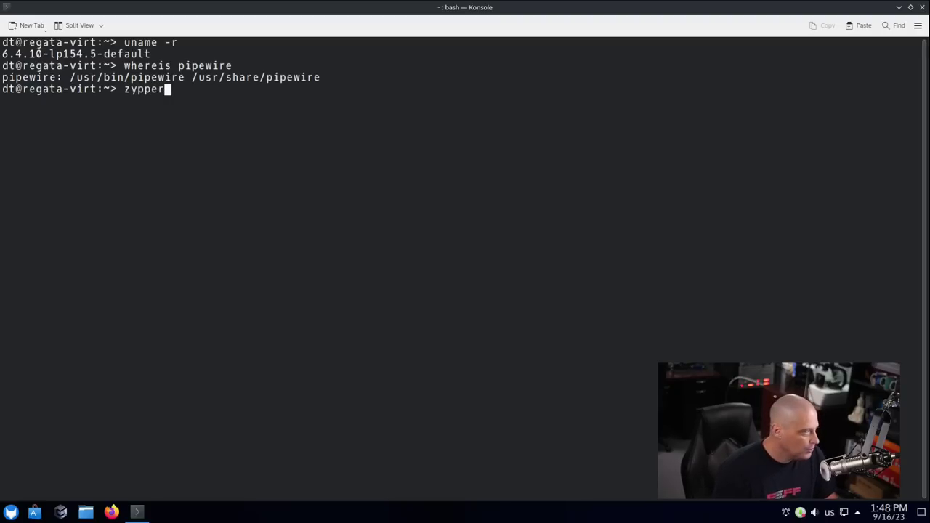
text( searc)
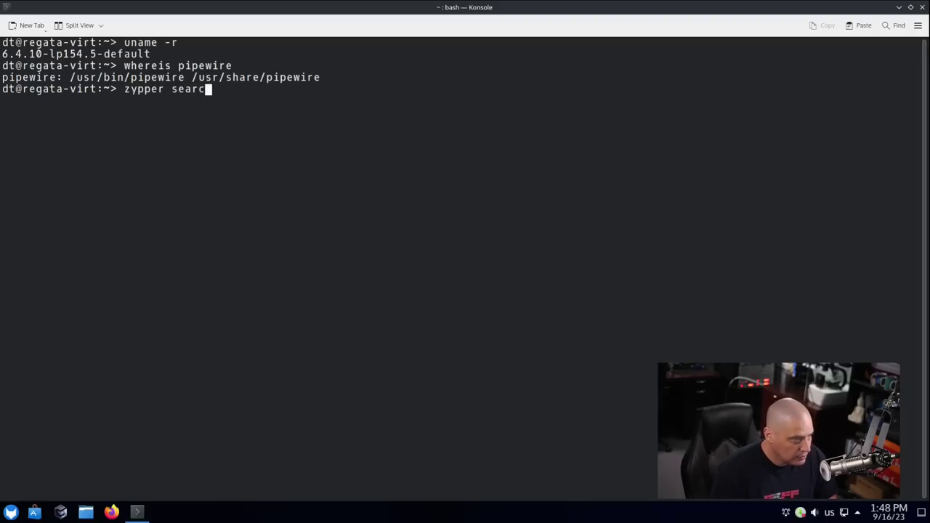
text(h -i)
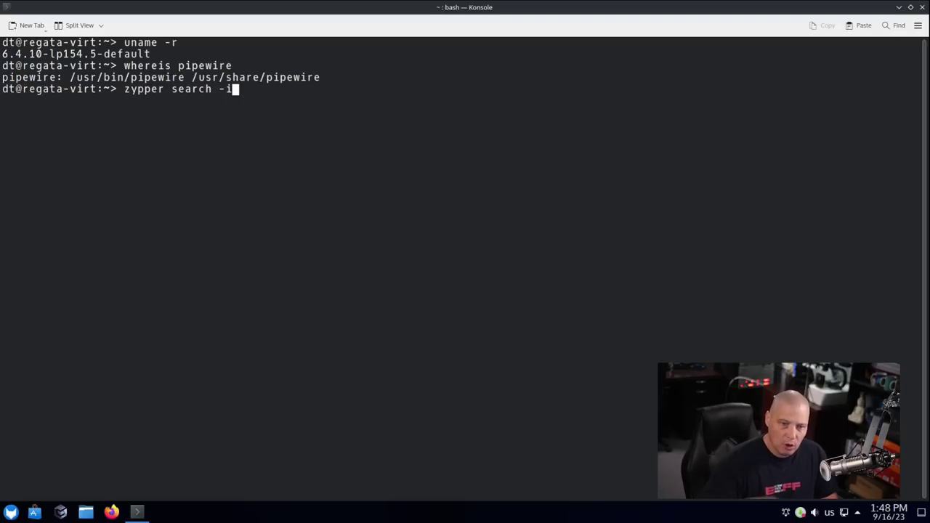
key(Return)
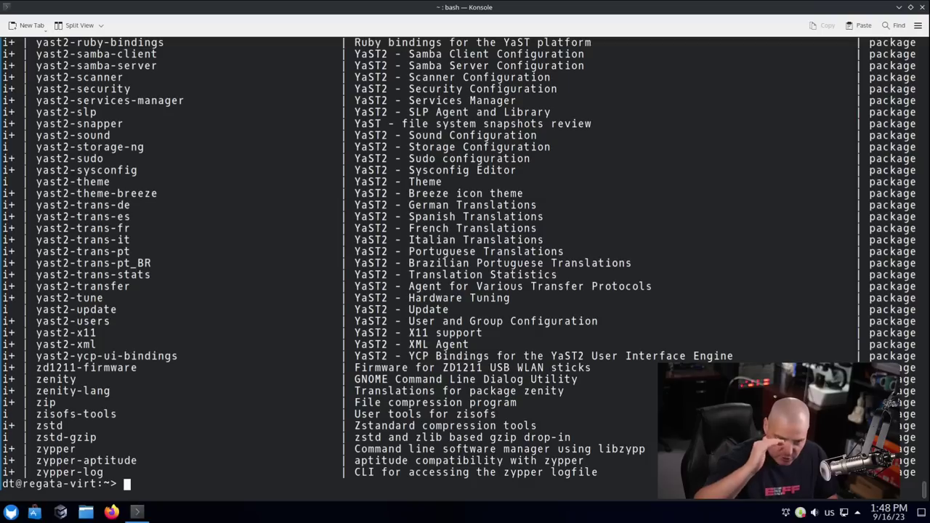
key(Up)
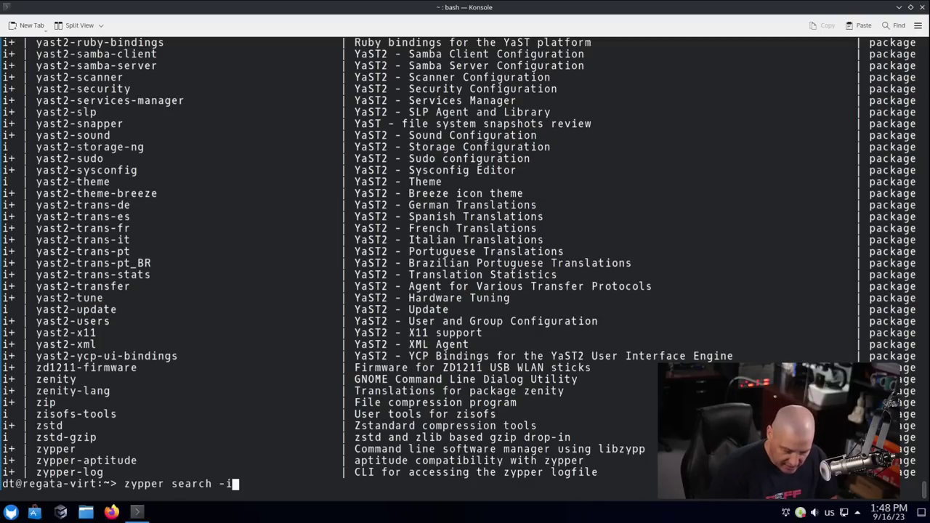
text(| )
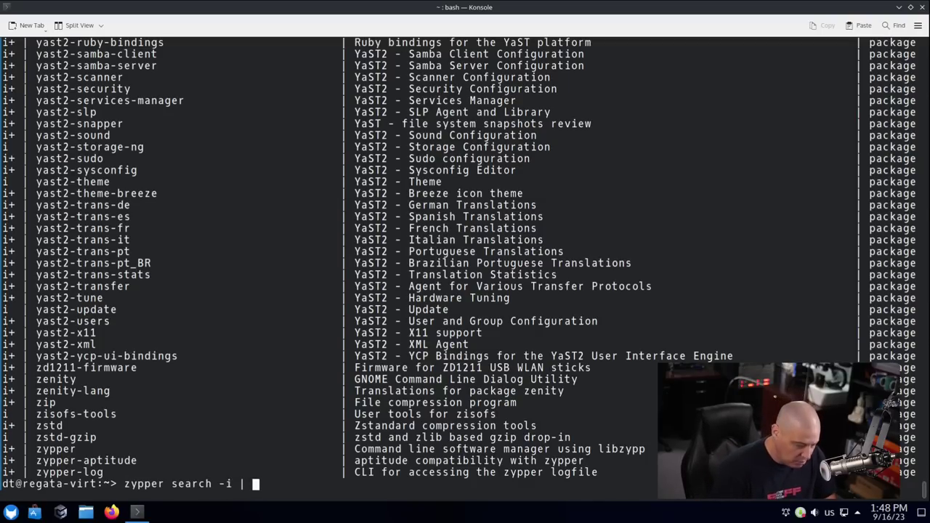
text(wc -)
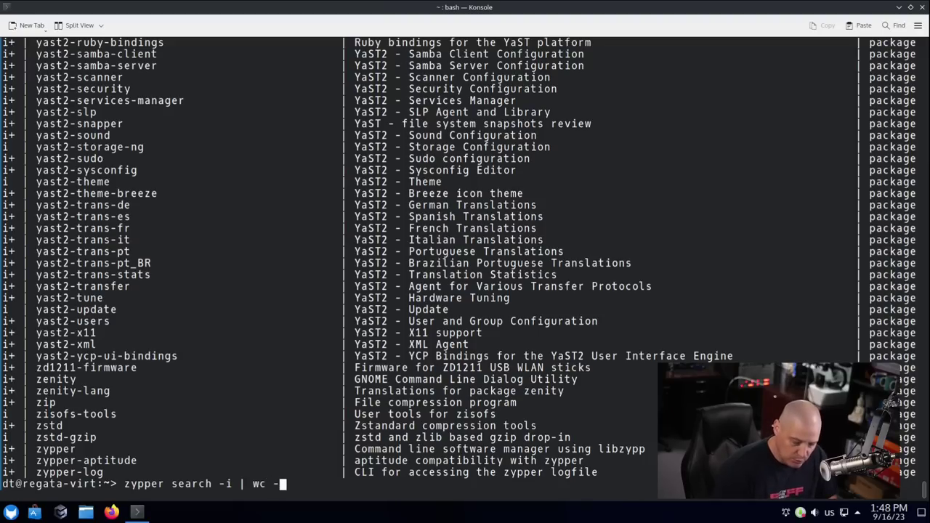
text(l)
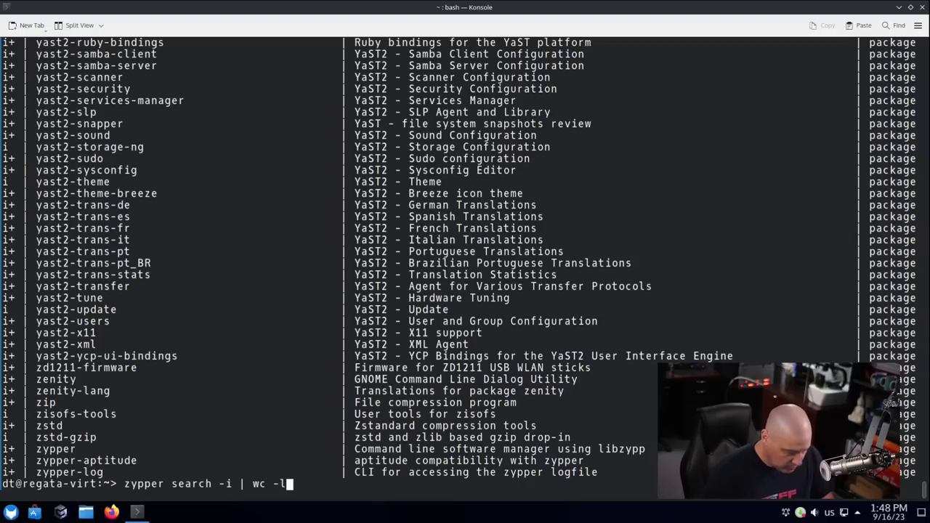
key(Return)
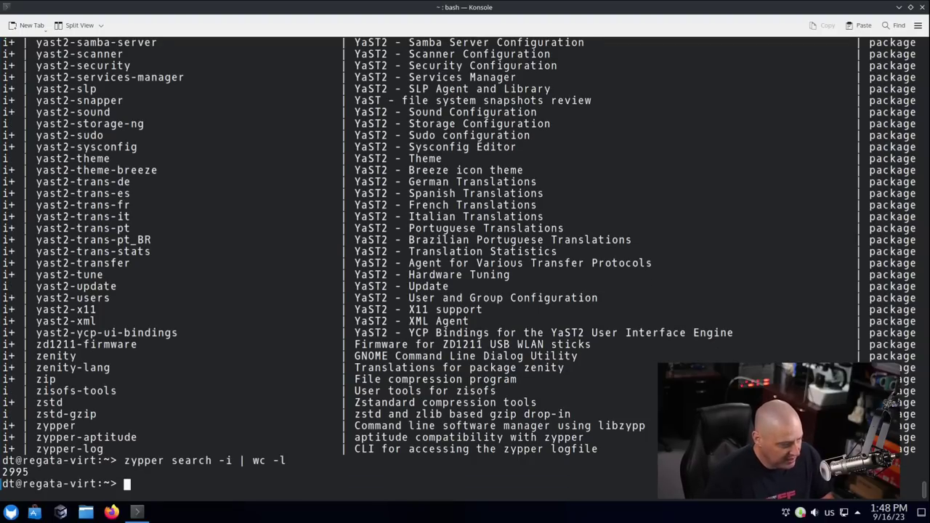
drag(30, 471, 1, 472)
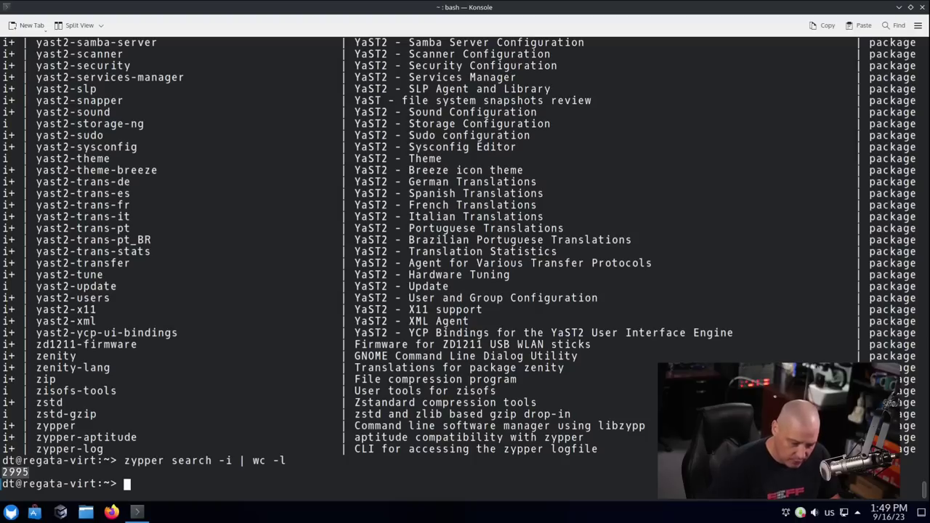
Run 'sudo zypper update' and enter the root password.
text(sudo s)
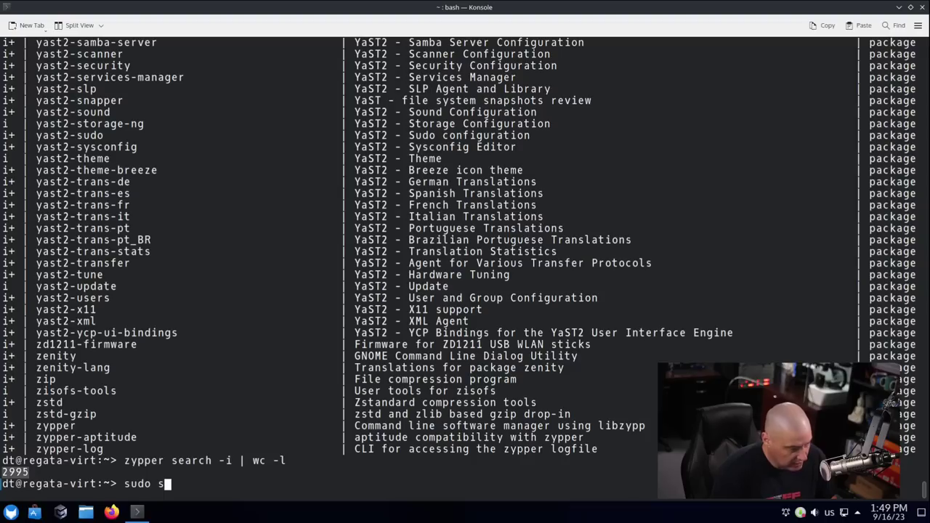
key(BackSpace)
text(zypper )
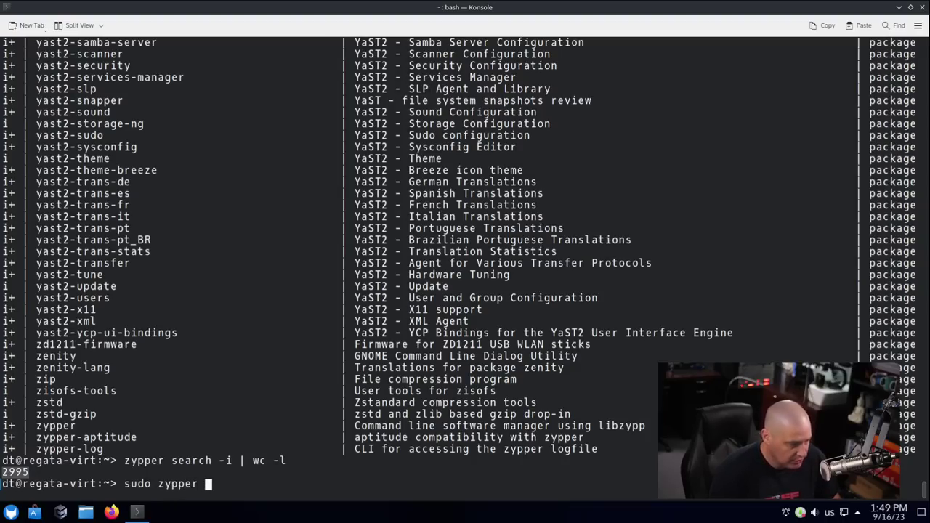
text(update)
key(Return)
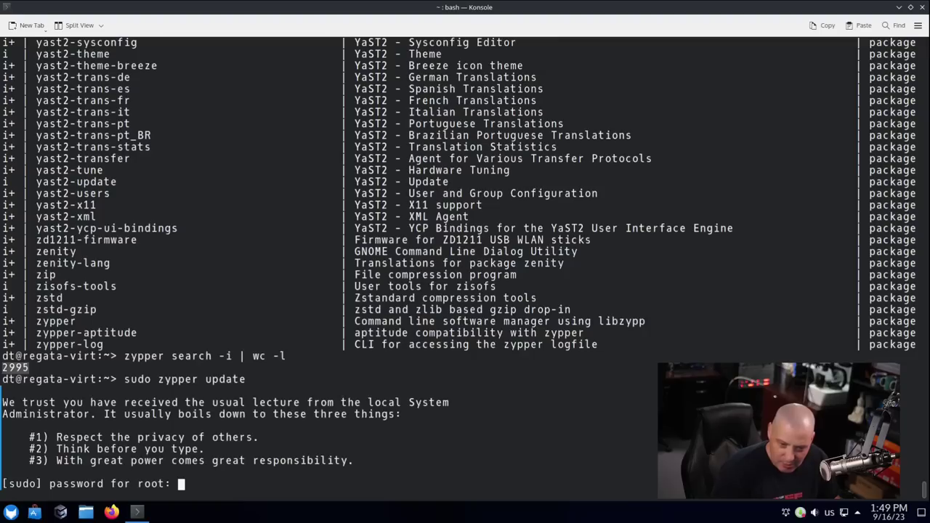
key(Return)
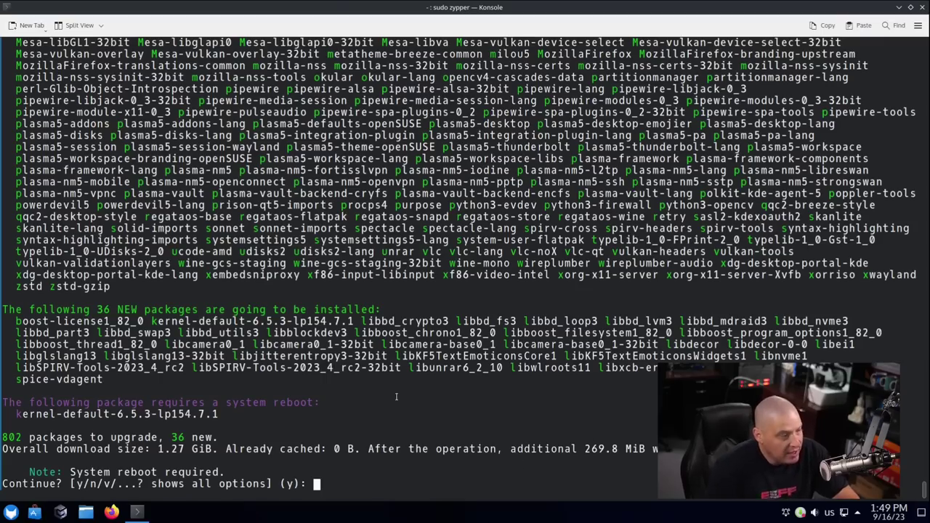
Review the 802 upgrades and 36 new packages, decline with 'n', and close Konsole.
scroll(451, 449, up, 7)
scroll(451, 449, up, 20)
scroll(451, 449, up, 3)
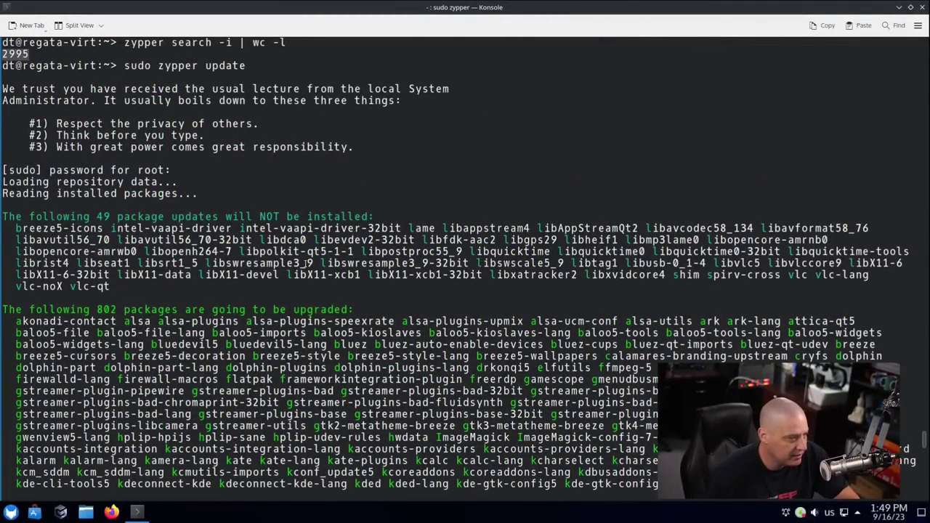
drag(242, 286, 154, 227)
scroll(154, 226, down, 6)
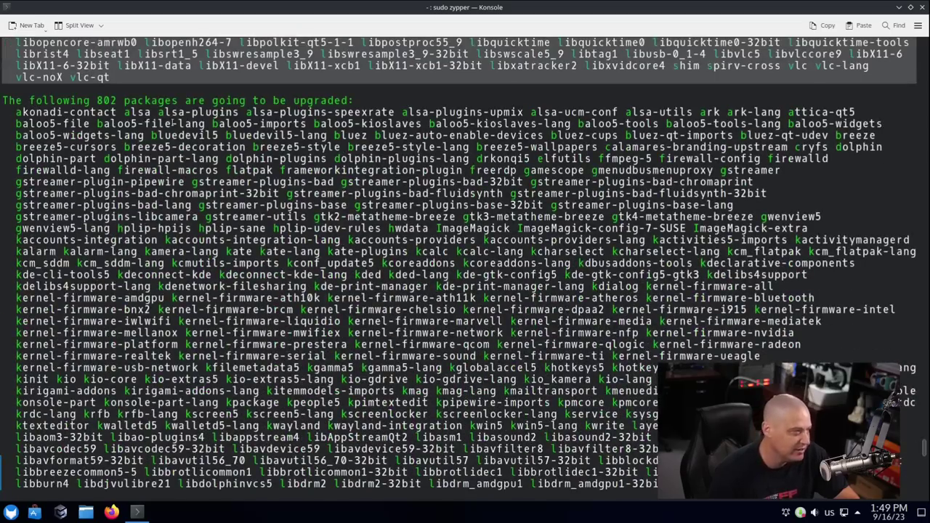
scroll(129, 122, down, 20)
scroll(204, 125, down, 2)
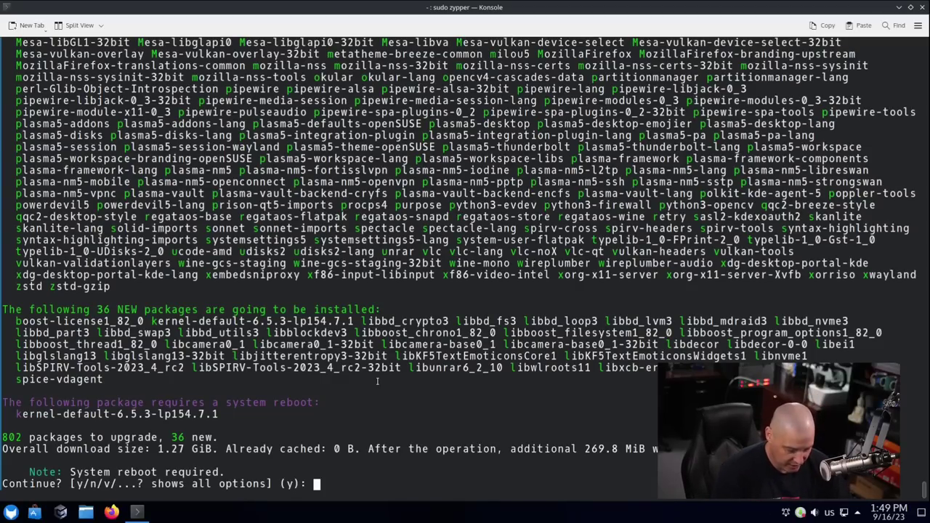
text(n)
key(Return)
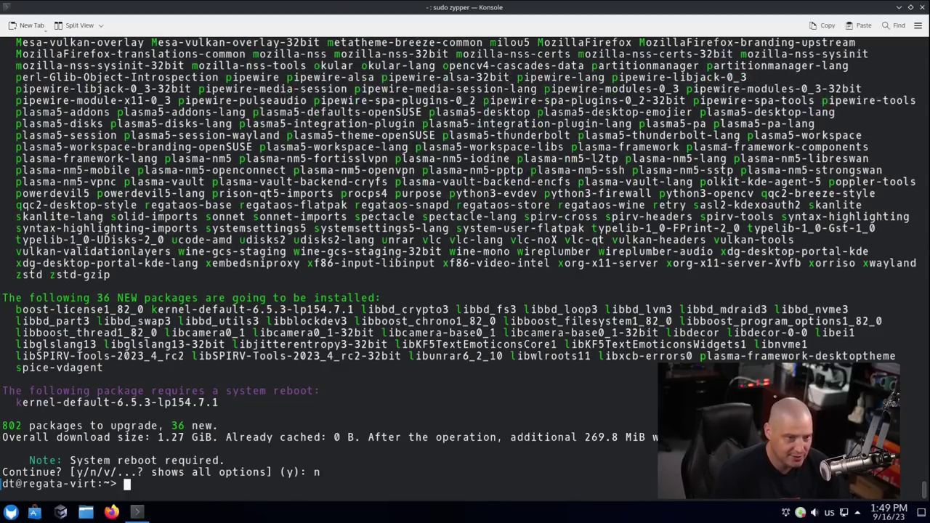
click(923, 6)
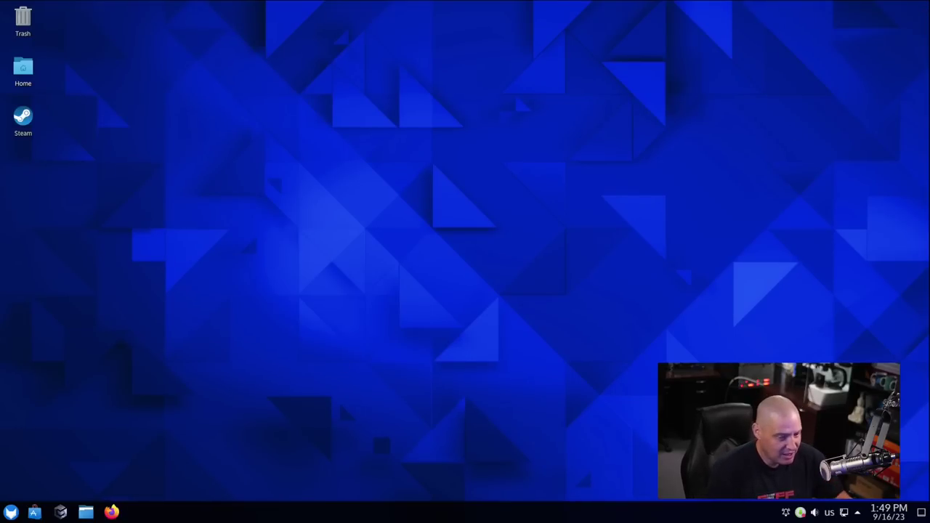
Open the desktop's Wallpaper settings, enlarge the dialog, and preview the apollo wallpaper.
right_click(269, 154)
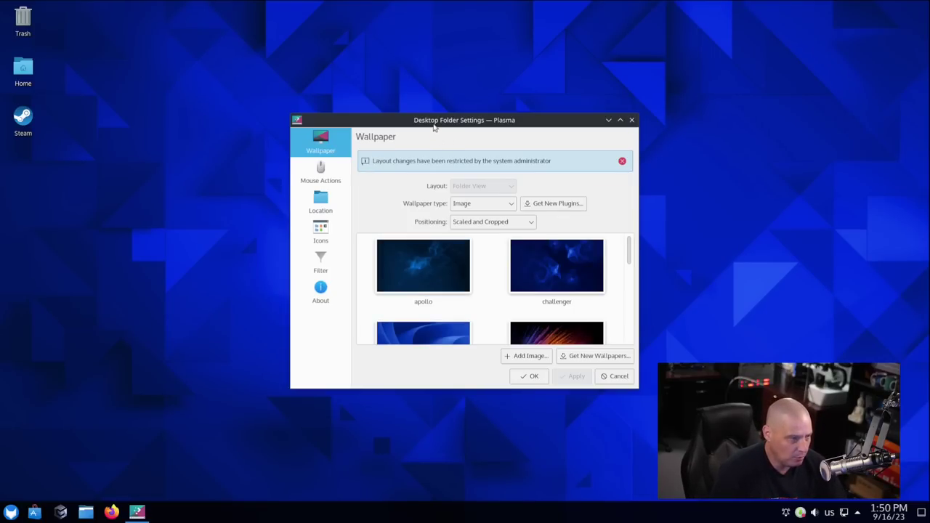
drag(433, 127, 228, 61)
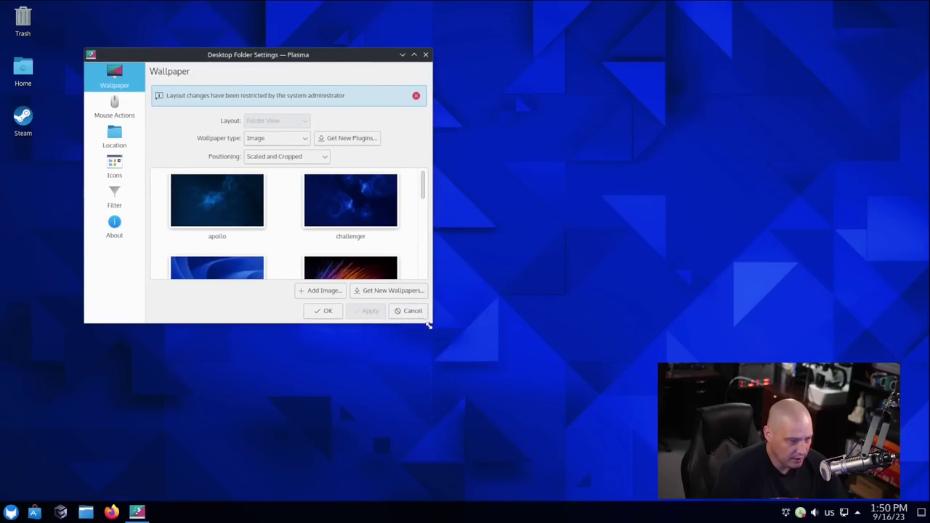
drag(428, 327, 501, 366)
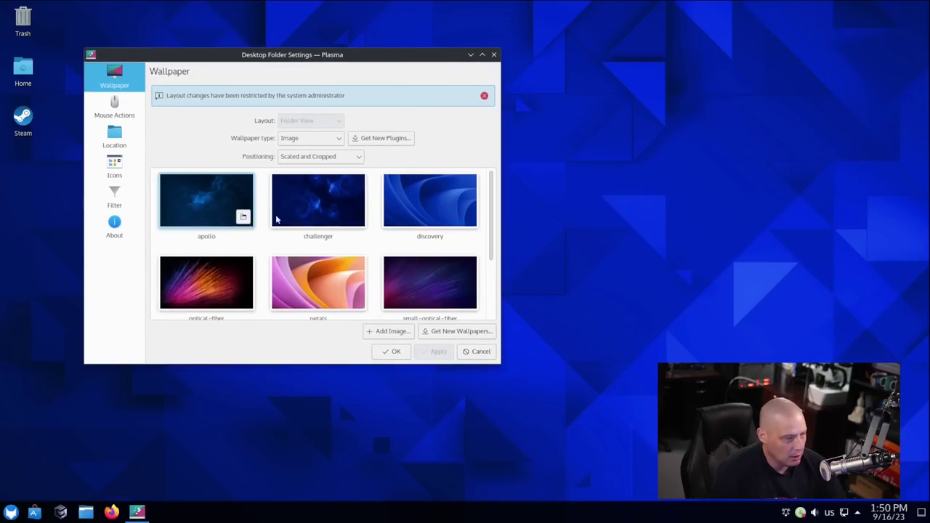
scroll(353, 239, down, 2)
scroll(391, 225, down, 1)
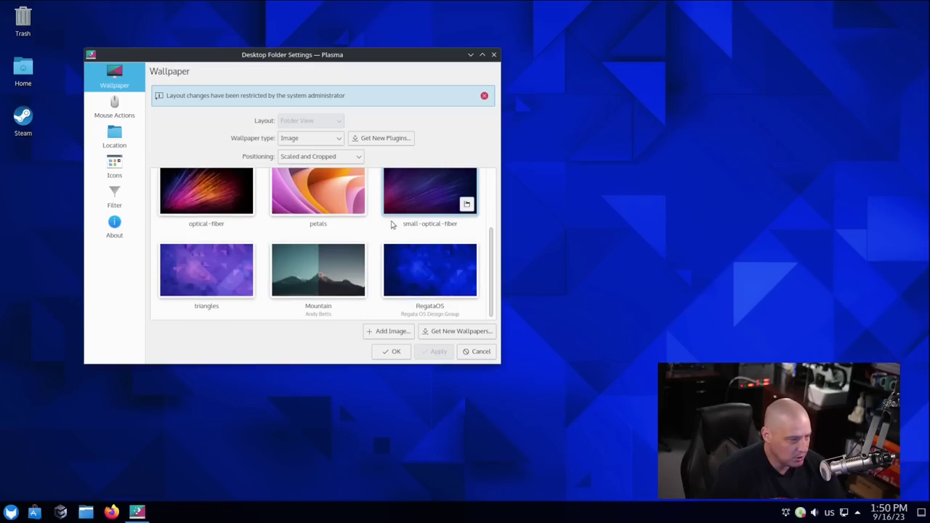
scroll(391, 225, up, 3)
scroll(391, 225, down, 3)
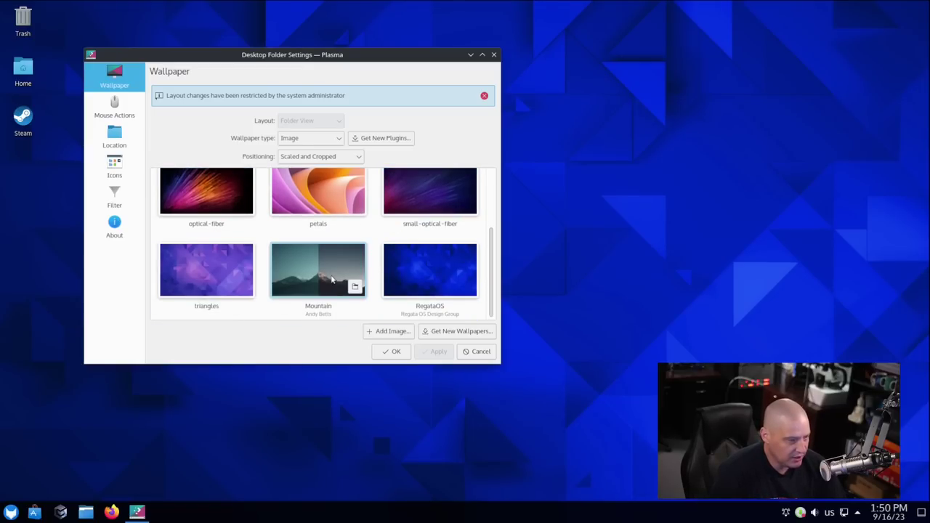
scroll(331, 280, up, 3)
click(231, 212)
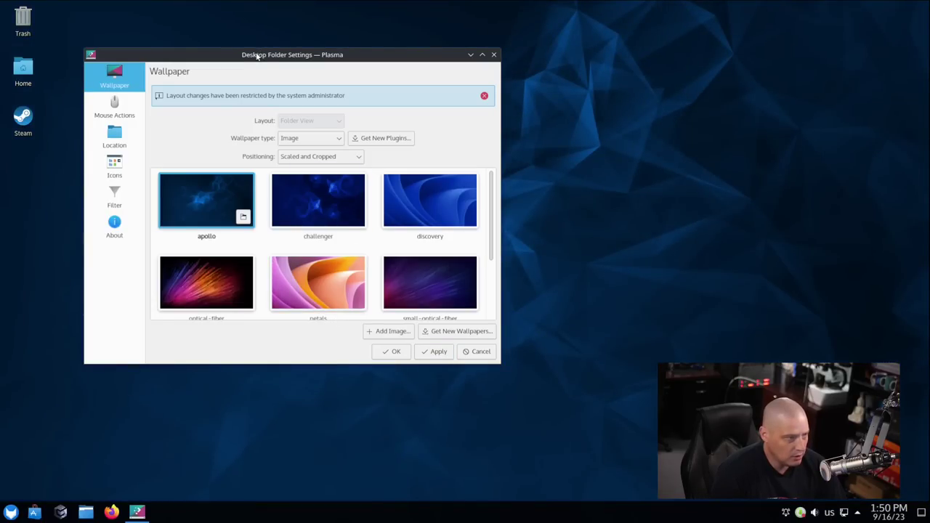
drag(256, 57, 200, 51)
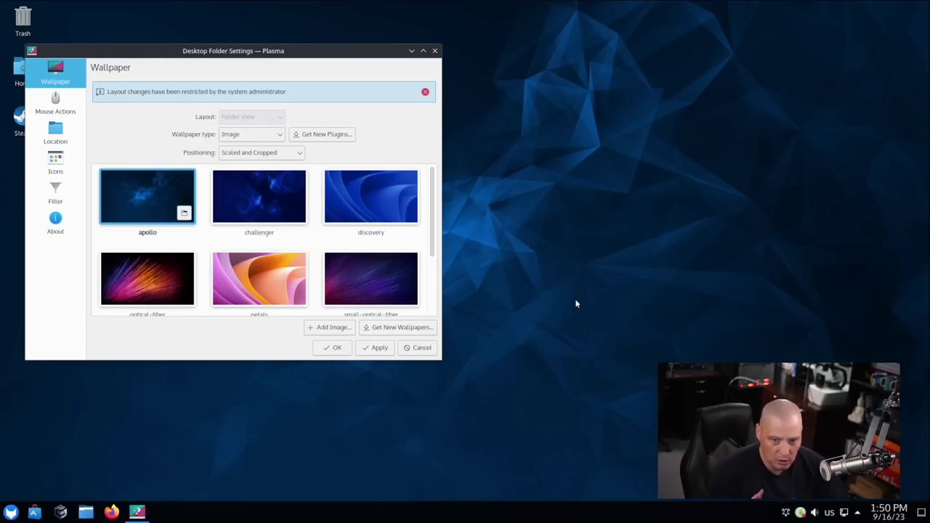
Preview challenger, discovery and petals, then apply small-optical-fiber and close the settings.
click(255, 211)
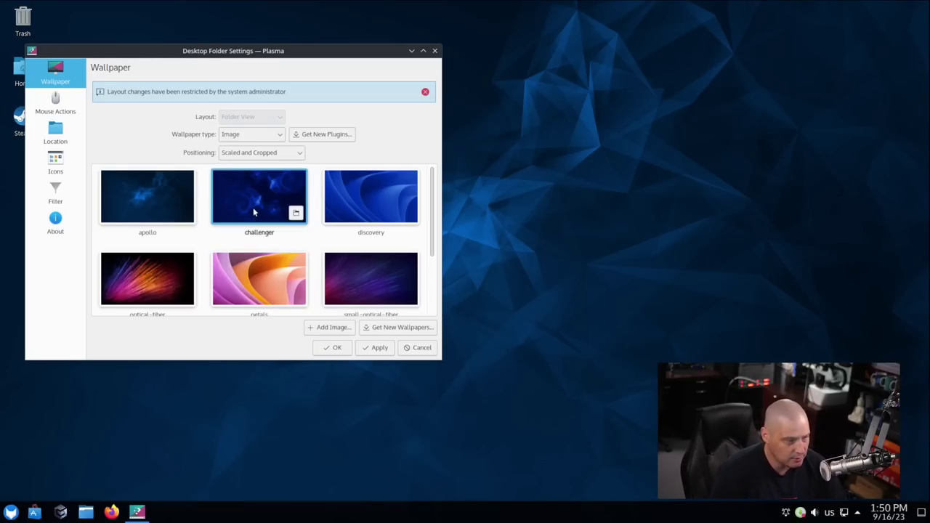
click(352, 197)
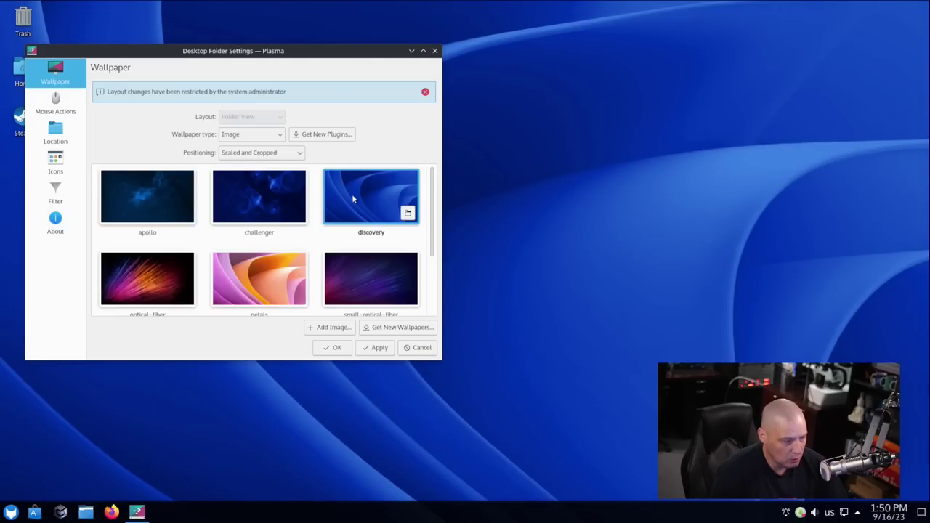
click(252, 290)
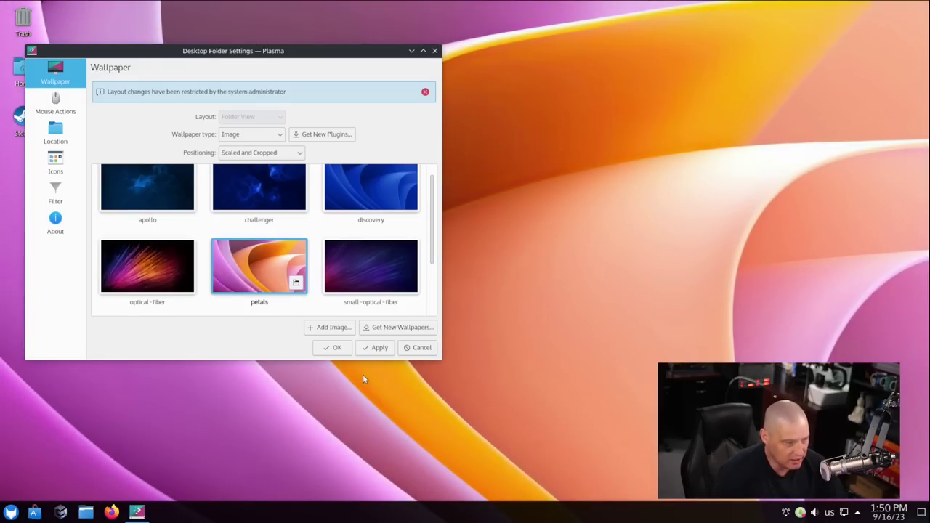
mouse_move(313, 55)
mouse_down()
mouse_move(653, 72)
mouse_move(712, 50)
mouse_move(304, 44)
mouse_move(322, 43)
mouse_up()
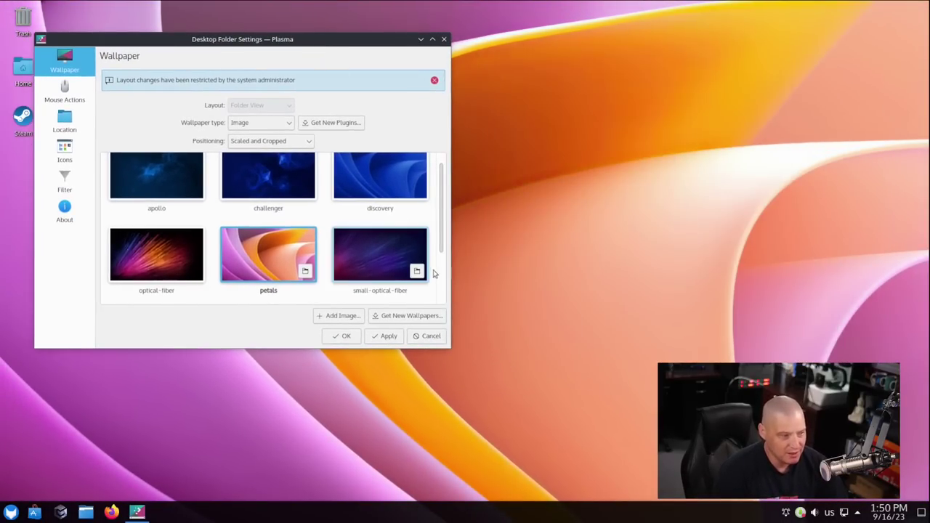
click(377, 266)
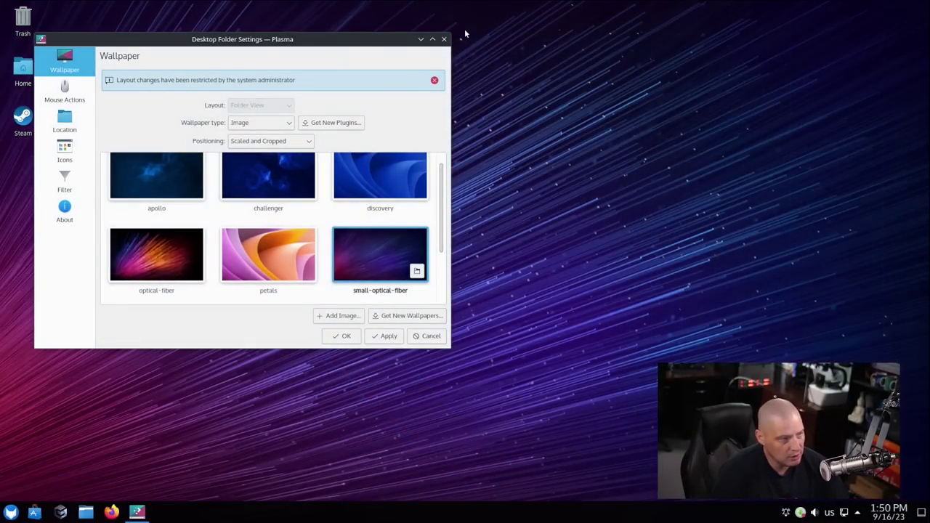
click(444, 39)
click(473, 248)
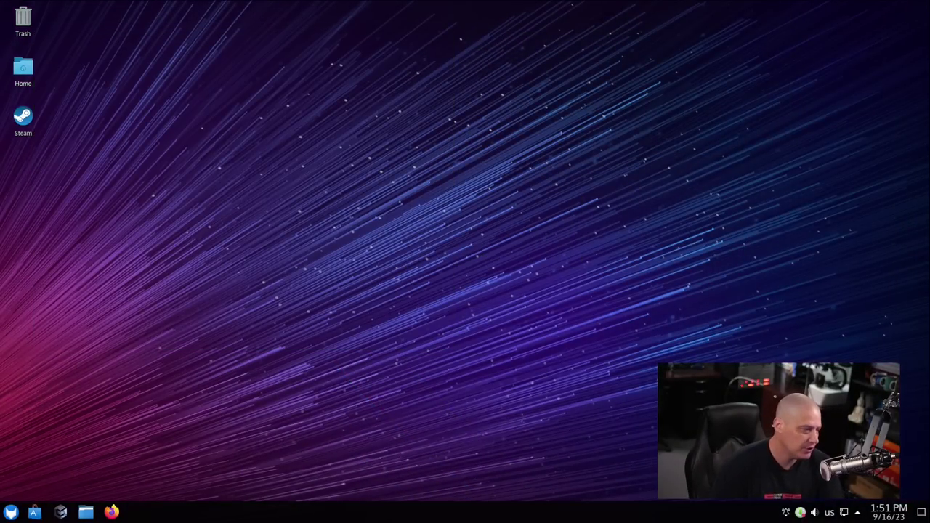
click(11, 513)
click(42, 457)
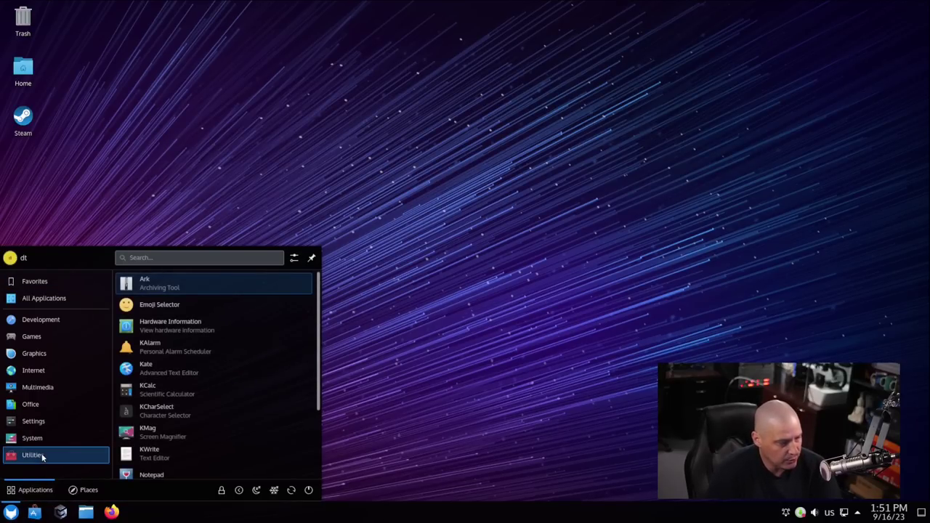
click(490, 266)
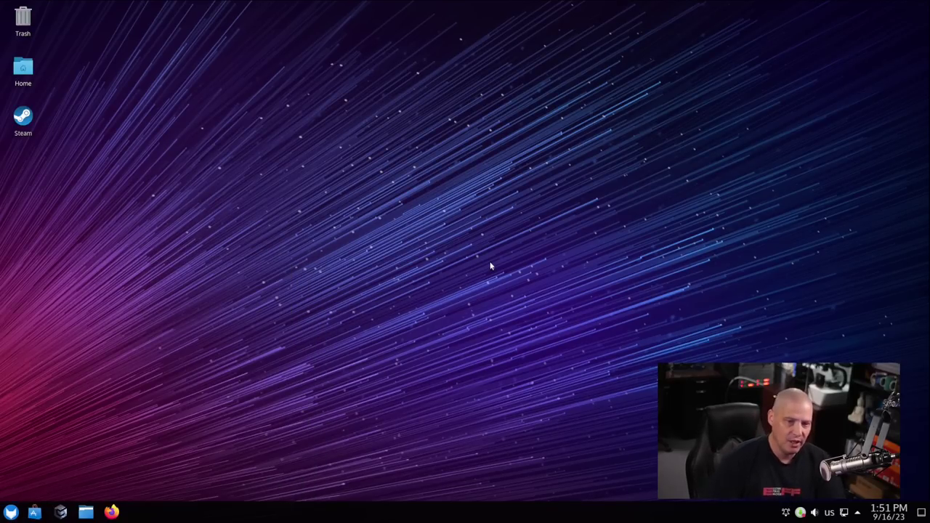